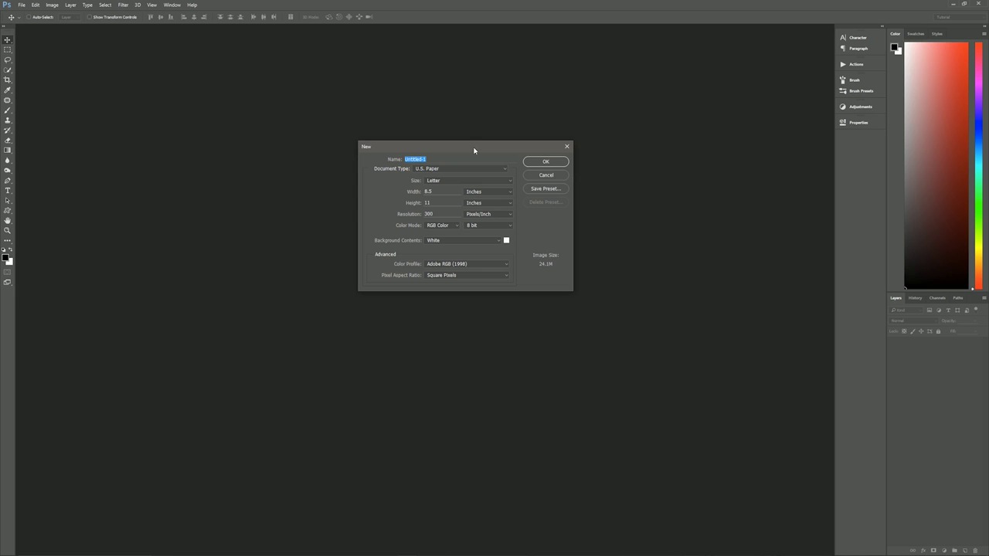
Create a U.S. Paper document named 'Notebook Paper', 8.5 × 11 in at 300 ppi
type("Notebook Paper")
left_click(429, 169)
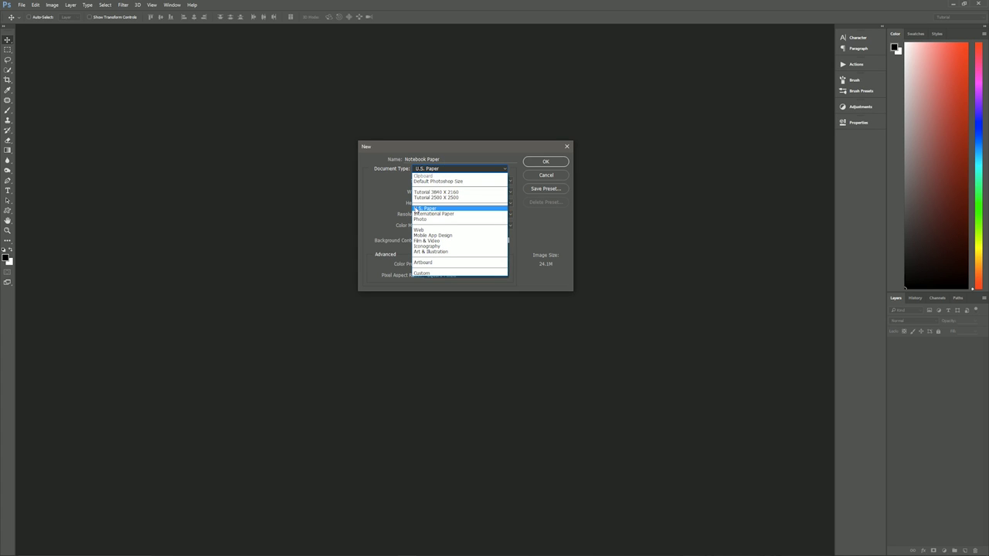
left_click(426, 209)
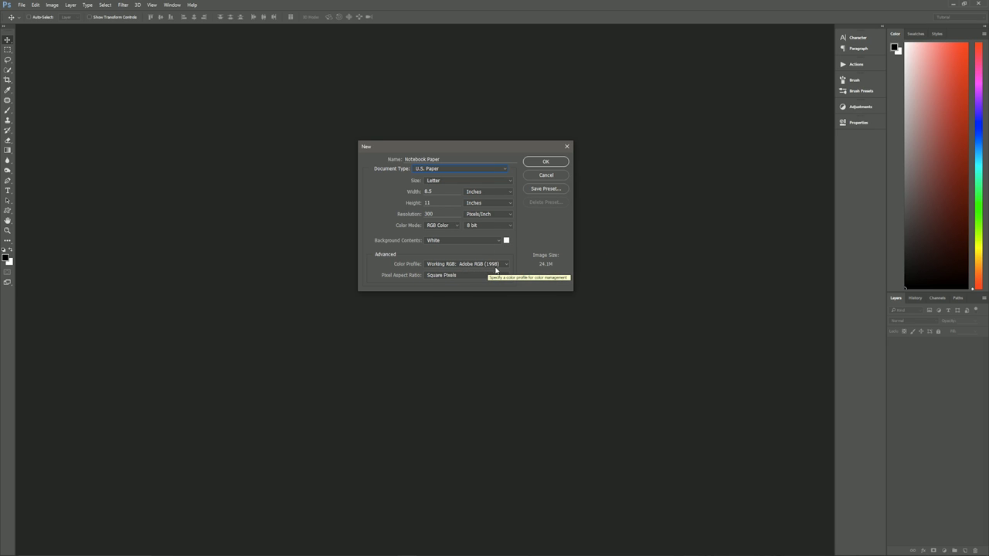
left_click(546, 161)
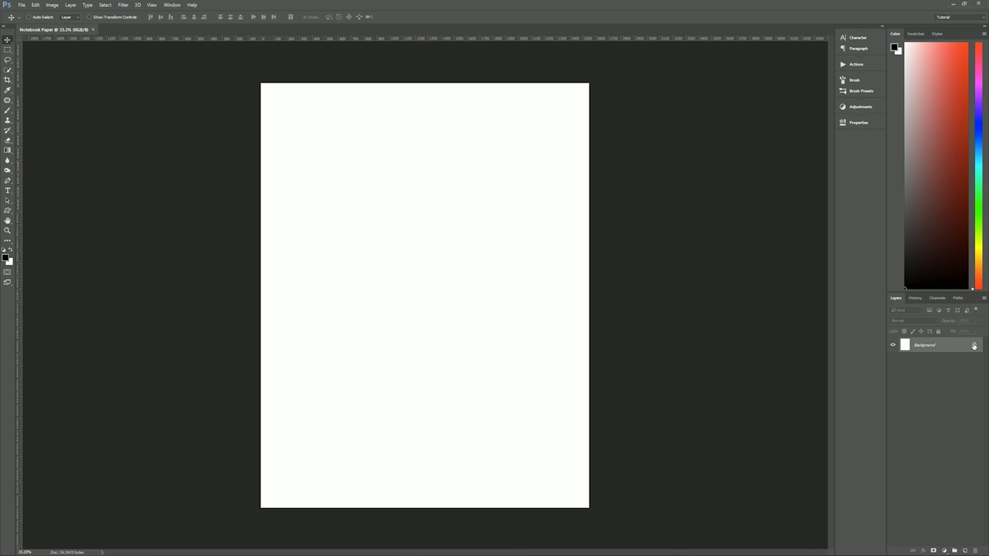
Unlock the Background layer and rename it Paper
left_click(973, 347)
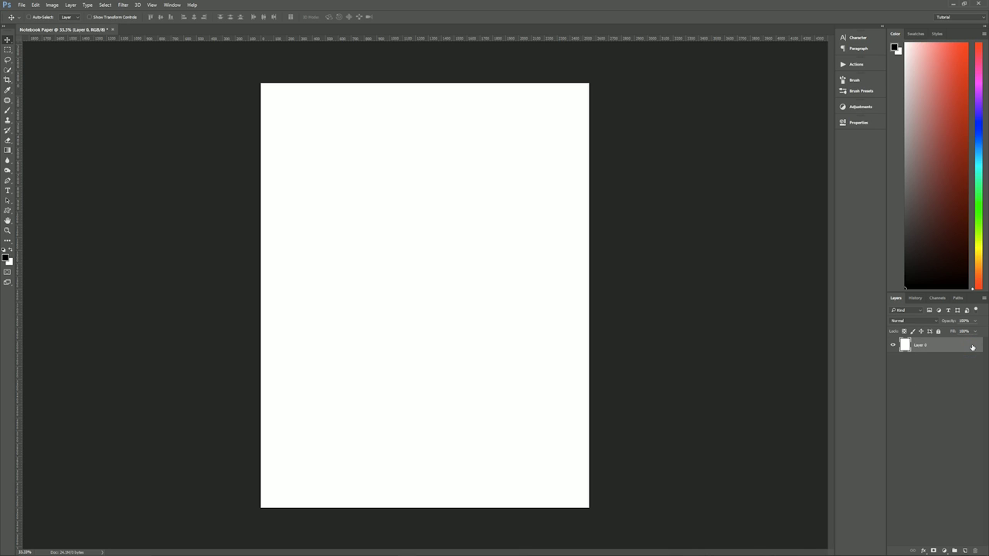
double_click(916, 347)
type("Paper")
key("Return")
Add a Pattern Overlay using the Notebook pattern from the Color Paper set
left_click(925, 551)
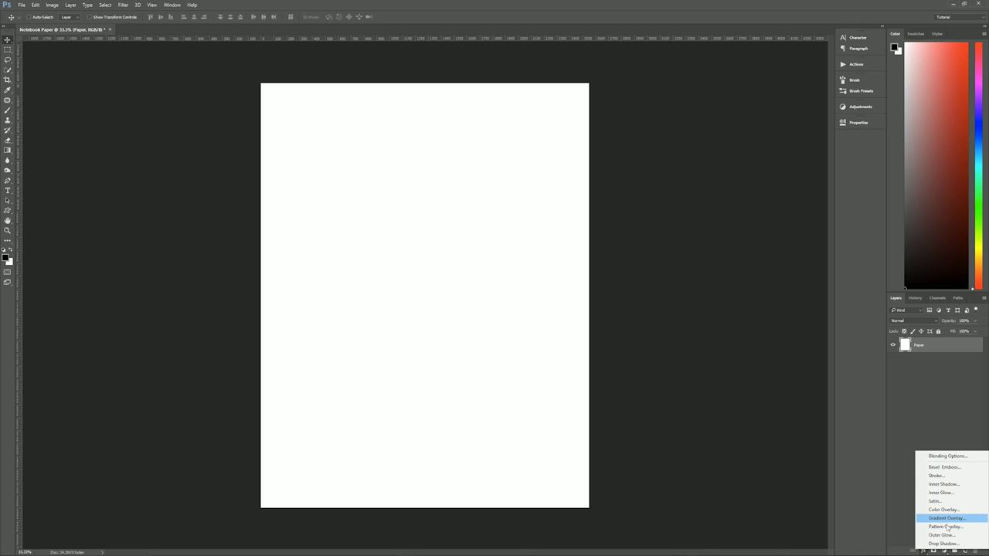
left_click(946, 529)
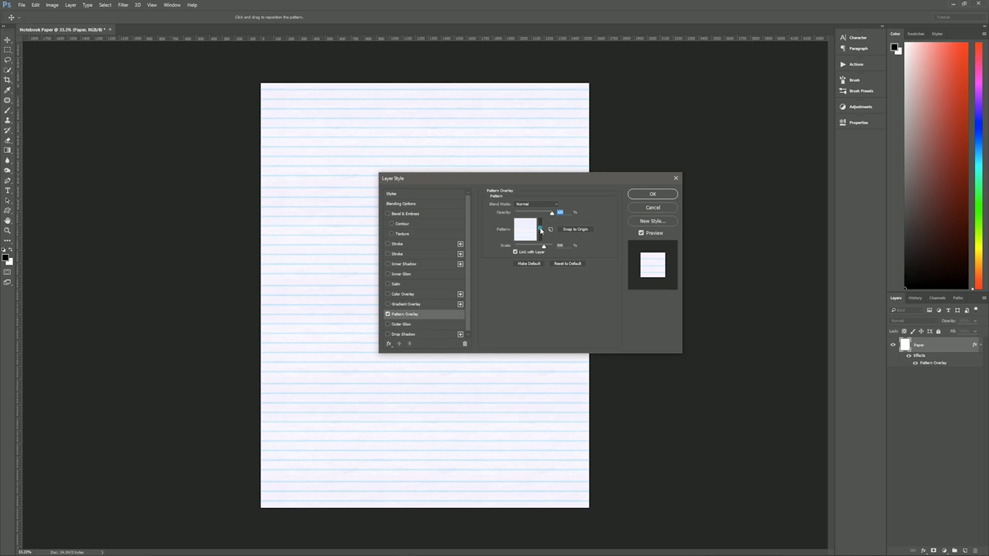
left_click(541, 229)
left_click(589, 250)
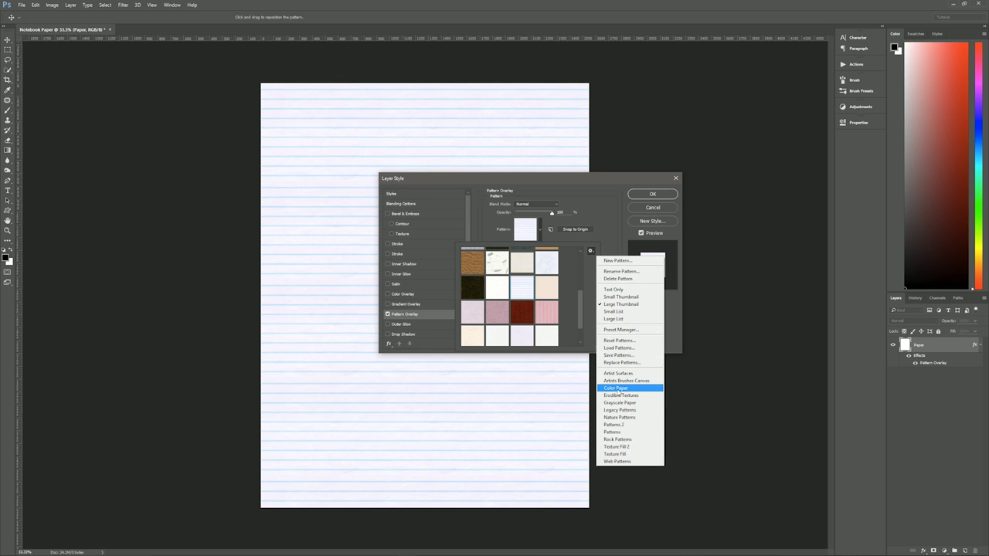
left_click(622, 387)
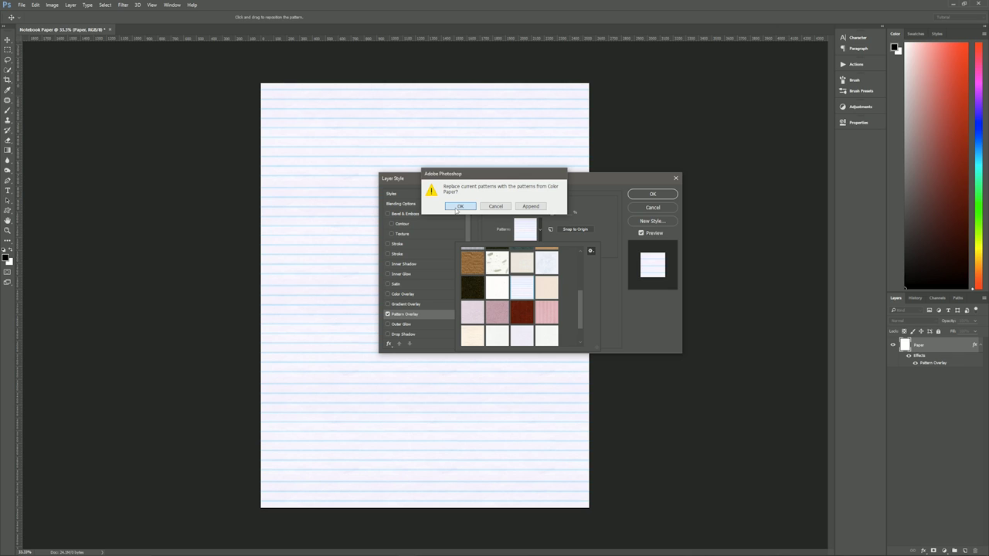
left_click(457, 207)
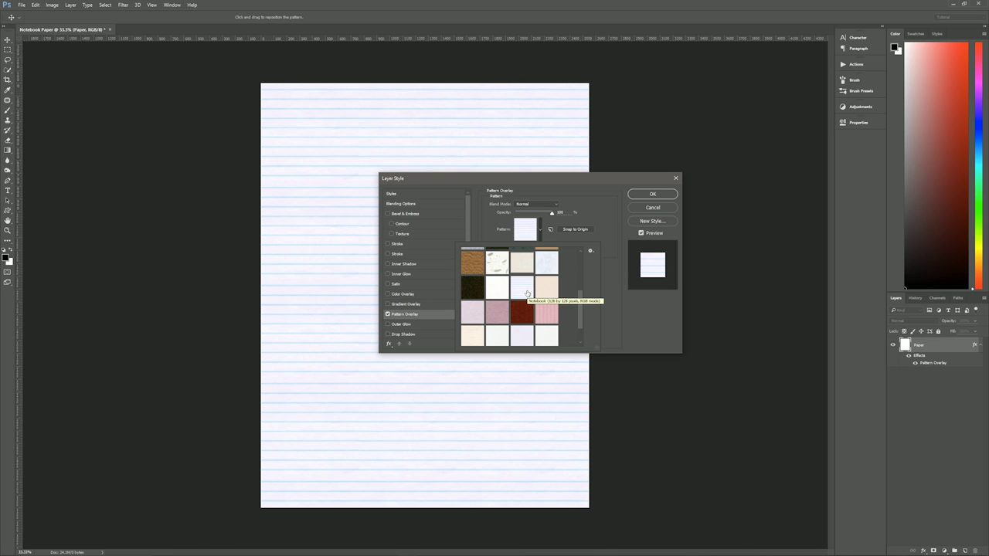
left_click(527, 292)
left_click(608, 230)
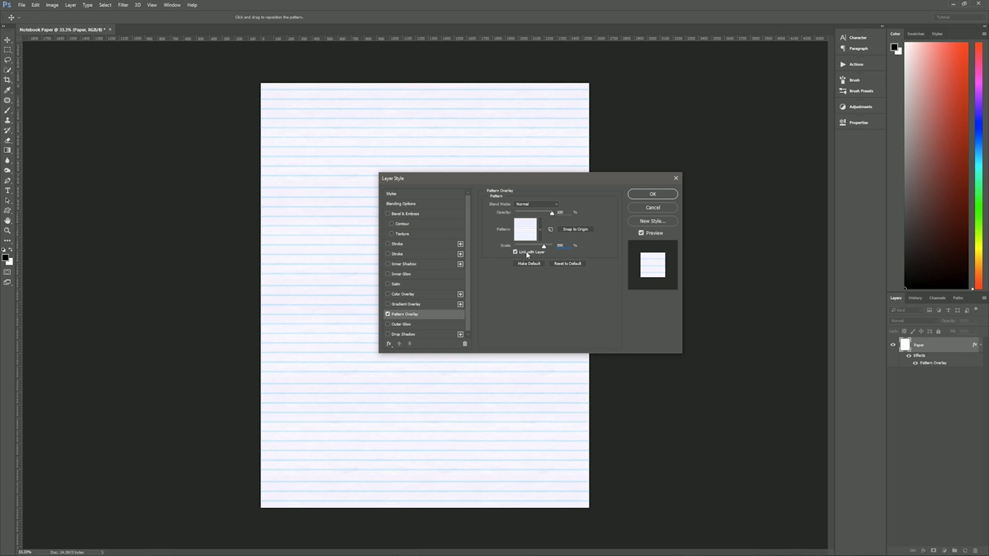
left_click(643, 194)
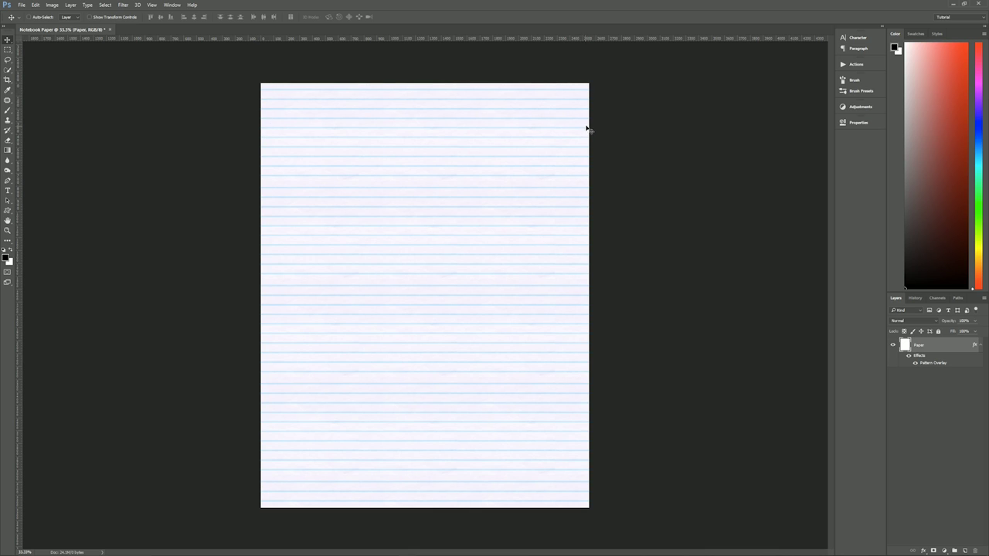
left_click(979, 344)
Add a new empty layer named Header
left_click(964, 550)
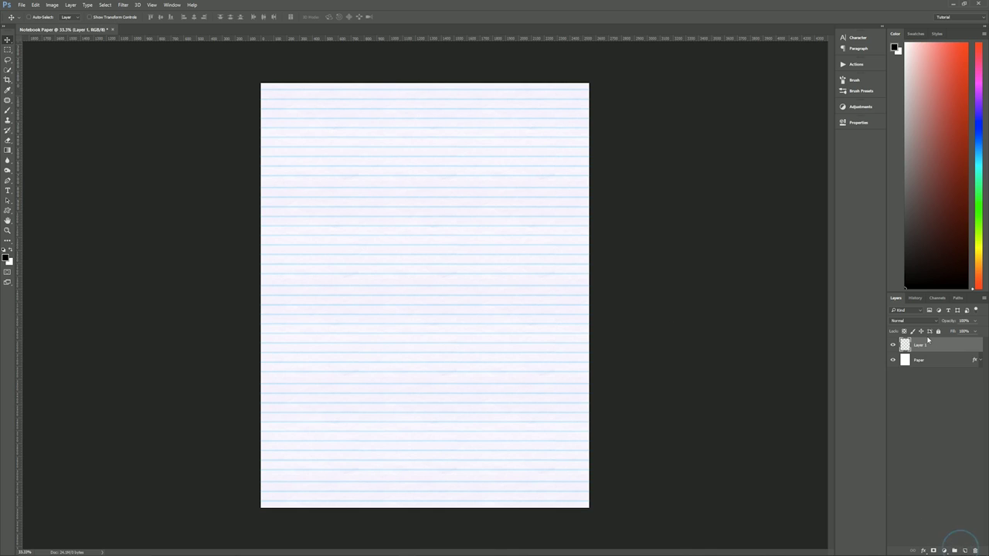
double_click(920, 345)
type("Header")
key("Return")
Set the foreground colour to pale lavender f7f2fd
left_click(6, 257)
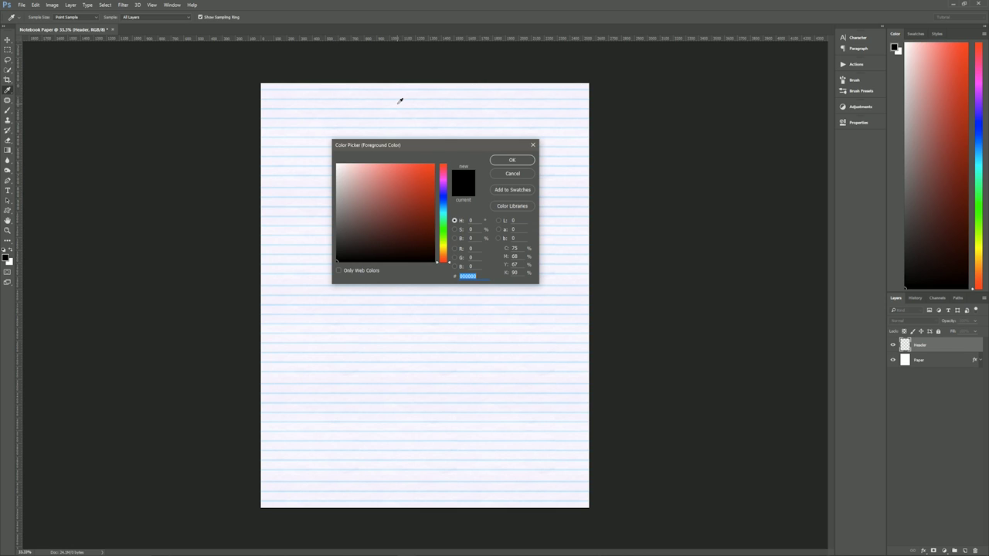
left_click(397, 98)
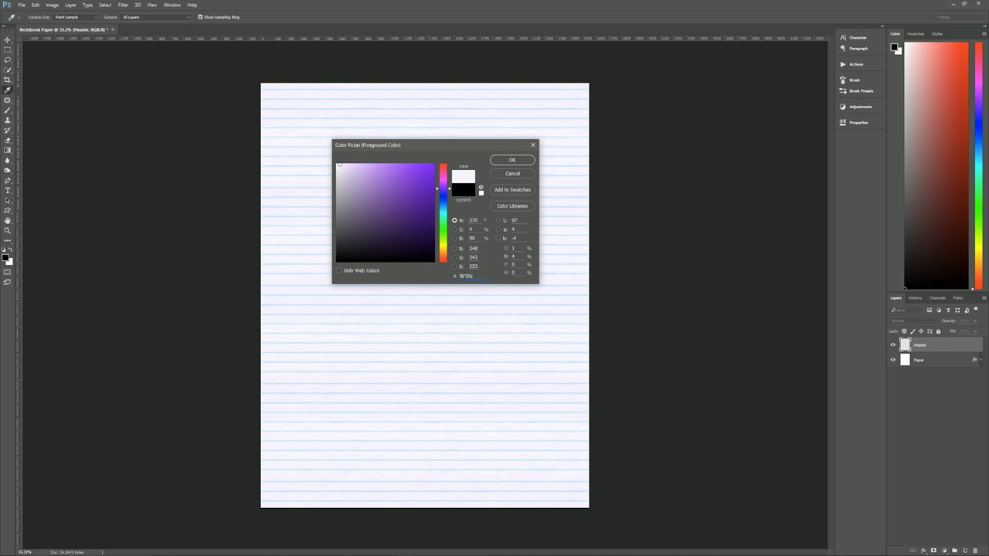
double_click(466, 276)
type("f7")
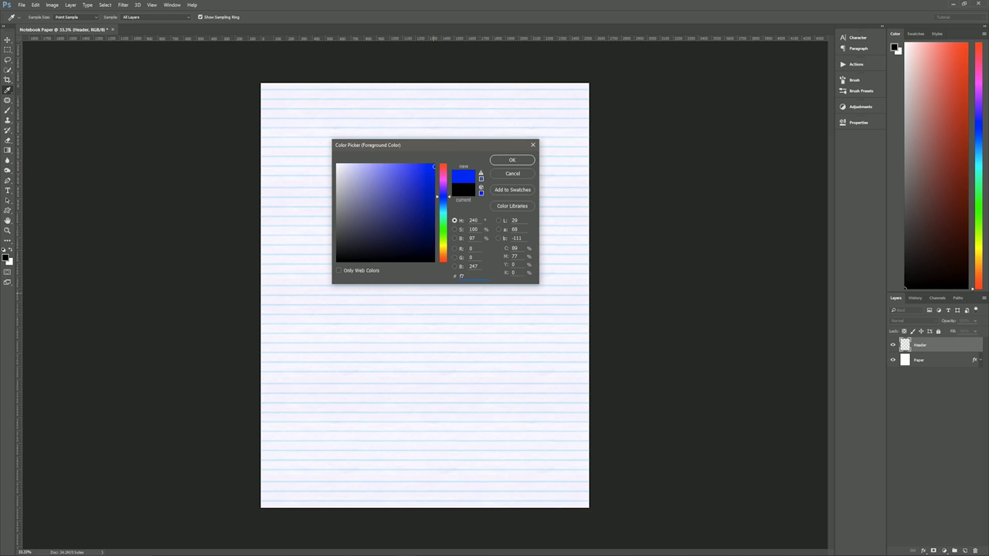
type("f2fd")
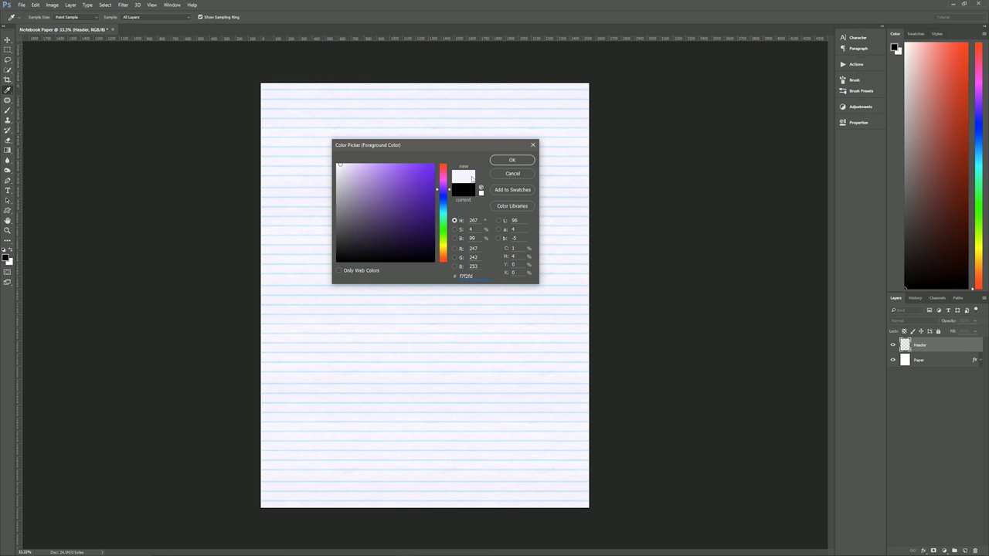
left_click(512, 159)
key("v")
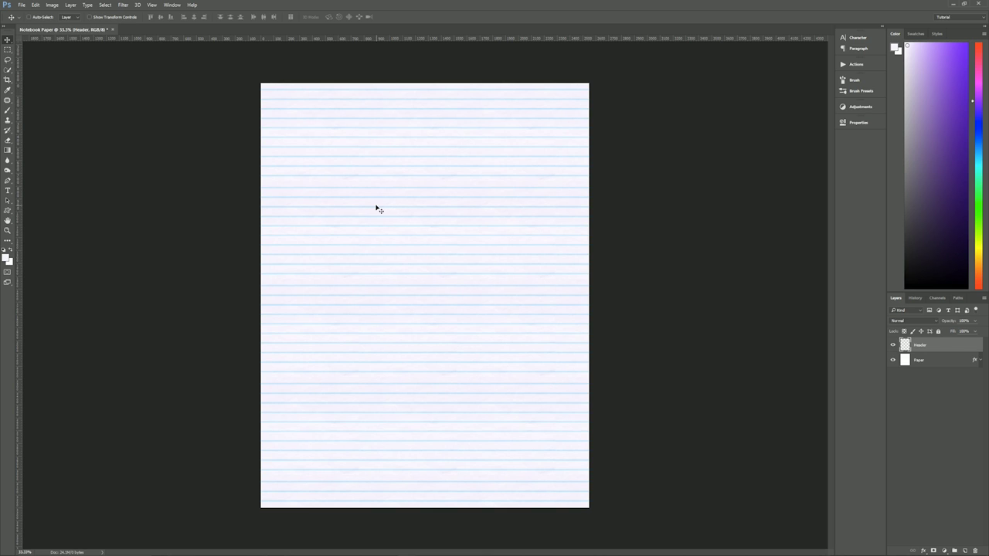
key("m")
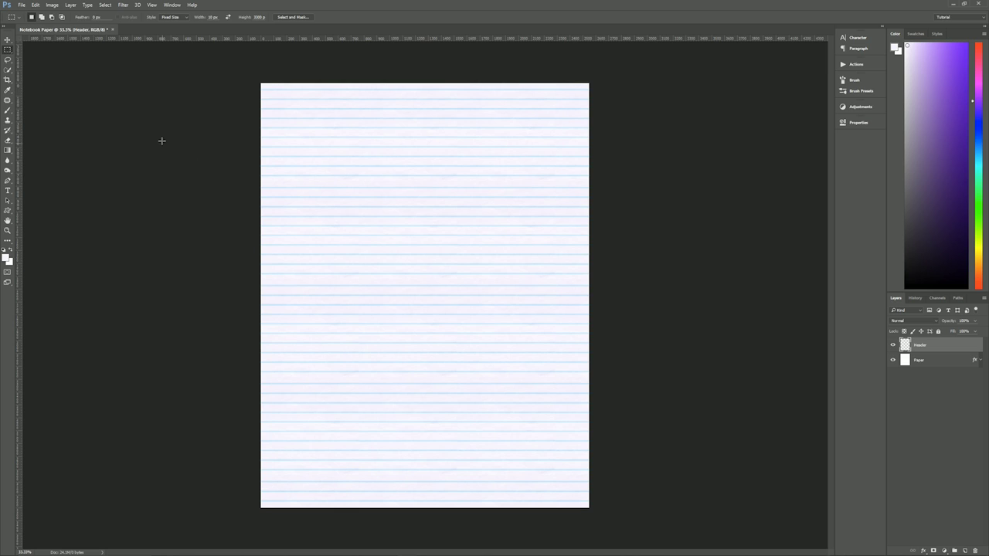
Give the Rectangular Marquee a fixed width and height for a page-wide band
right_click(8, 51)
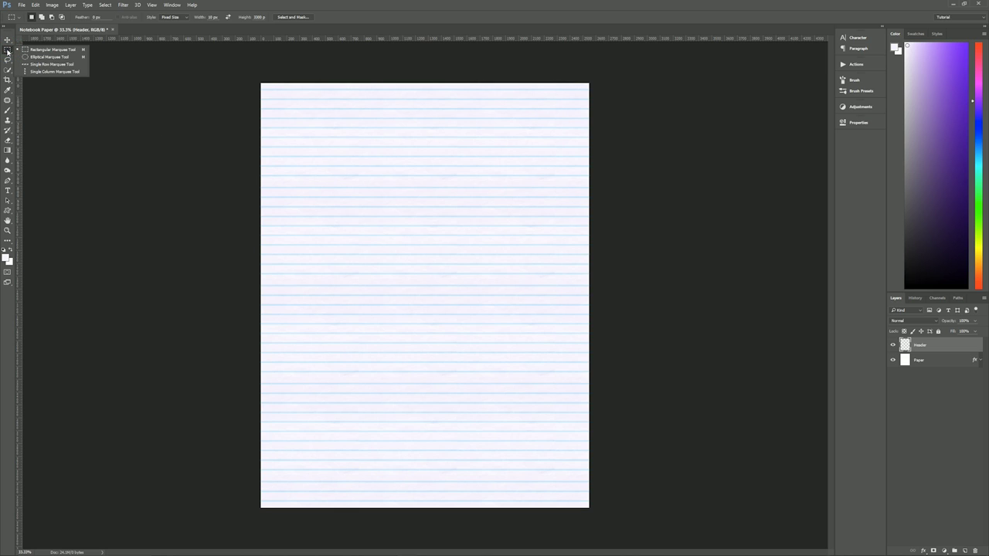
left_click(8, 51)
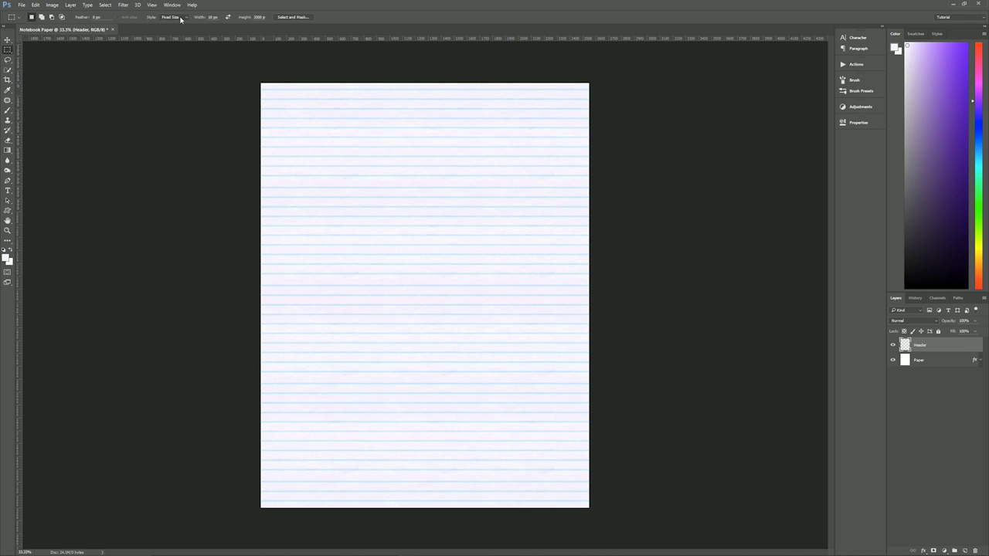
left_click(210, 16)
type("255")
left_click(258, 17)
type("3px")
Fill a page-wide lavender band on Header and move it to the page top
left_click(299, 152)
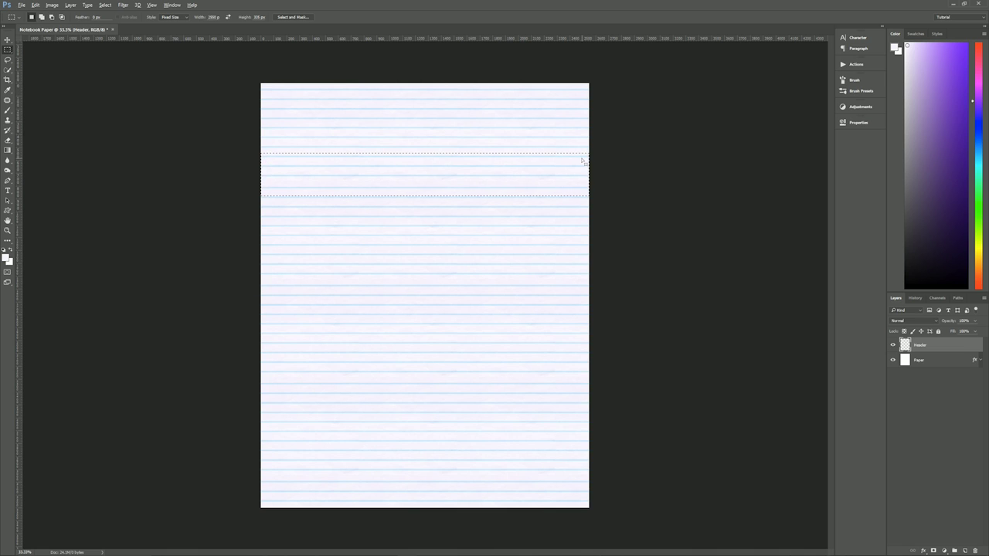
key("alt+BackSpace")
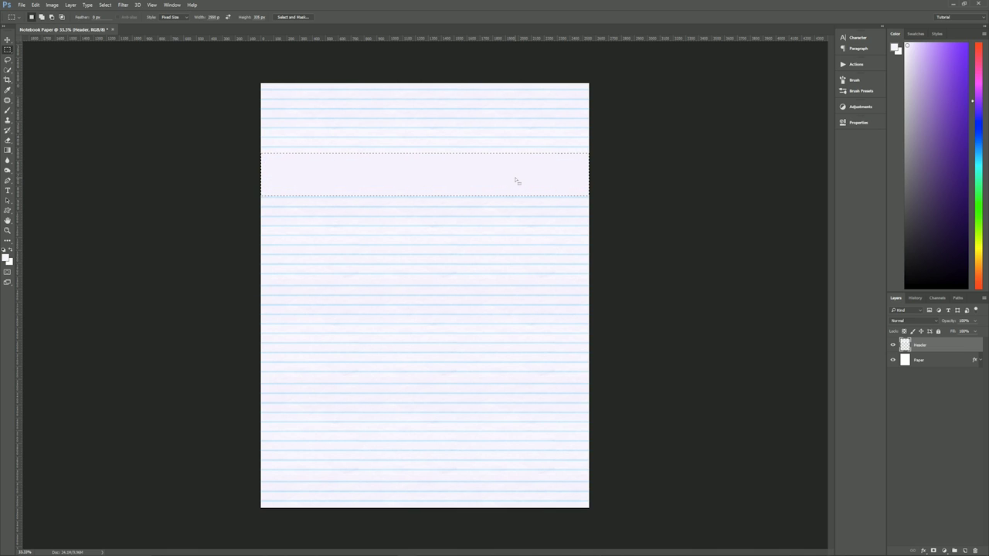
key("ctrl+d")
key("v")
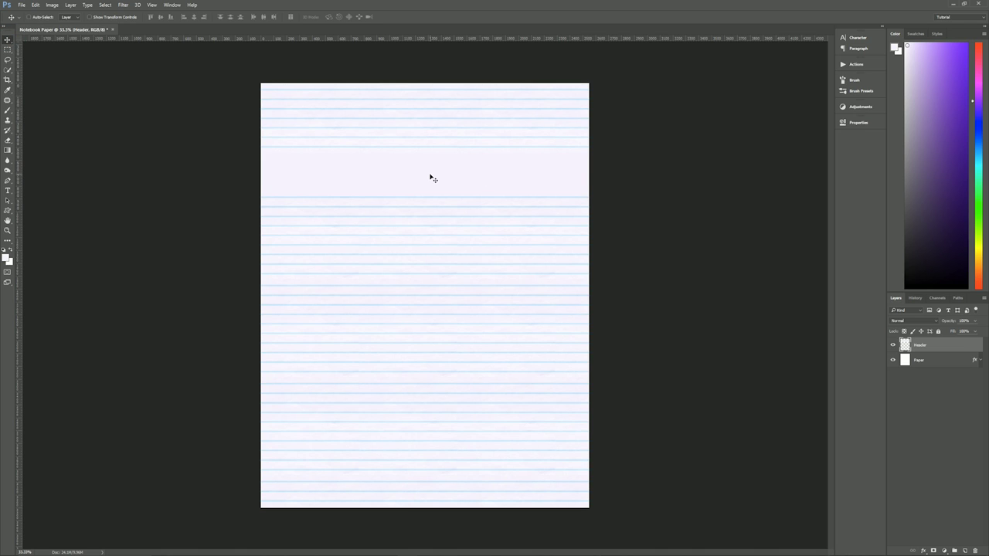
left_click_drag(430, 177, 435, 106)
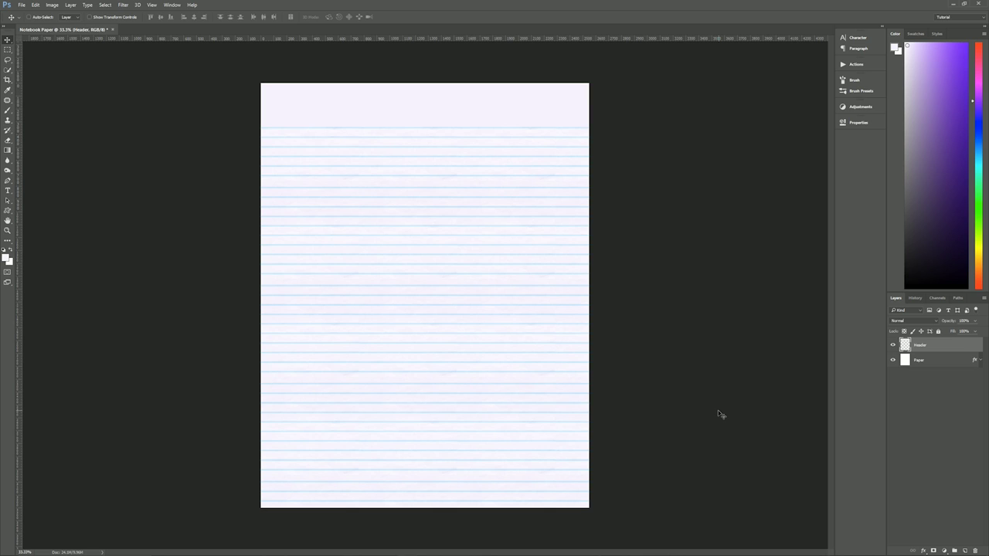
Add a new empty layer named Red Line above Header
left_click(964, 551)
double_click(917, 346)
type("E")
type("ed Line")
key("Return")
Set the foreground colour to pinkish-red ea8080
left_click(7, 258)
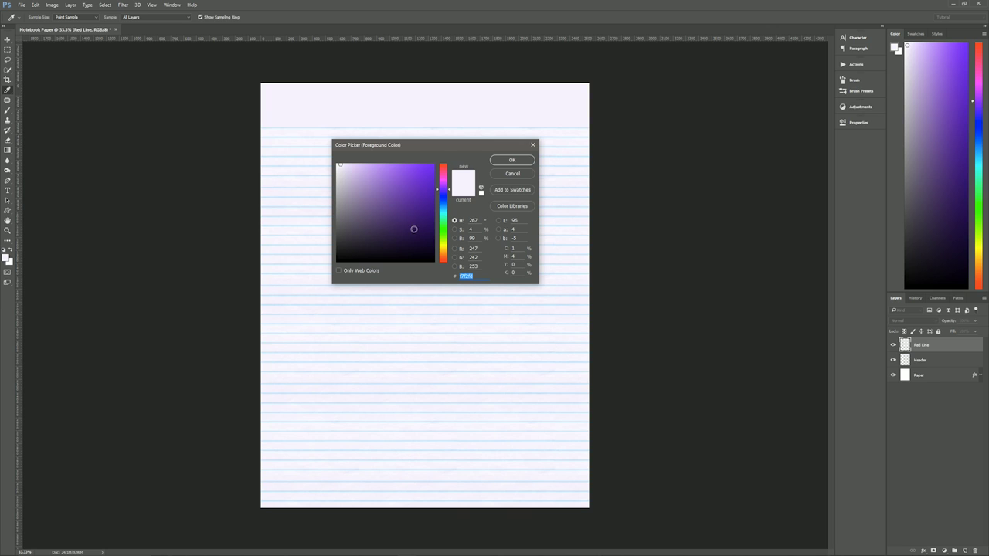
type("ea8080")
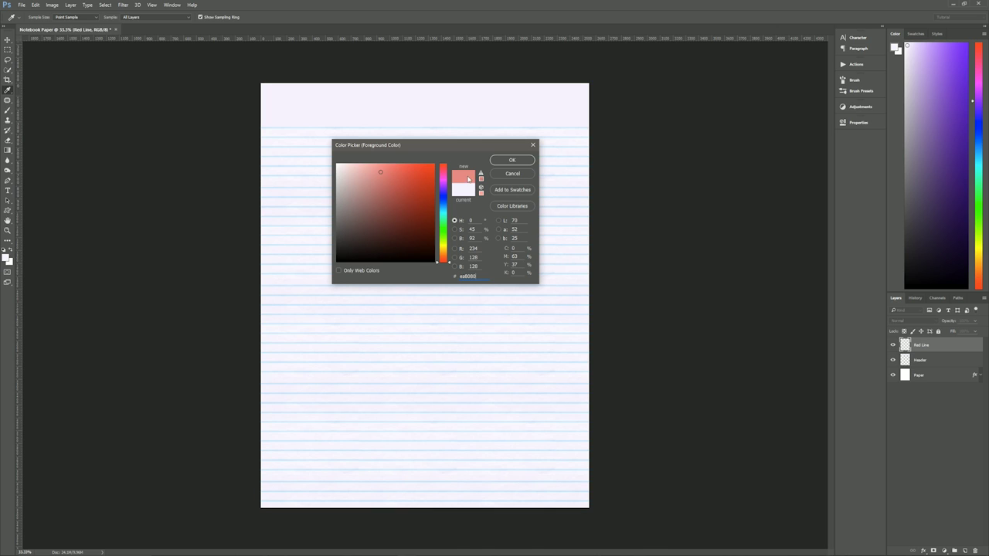
left_click(509, 162)
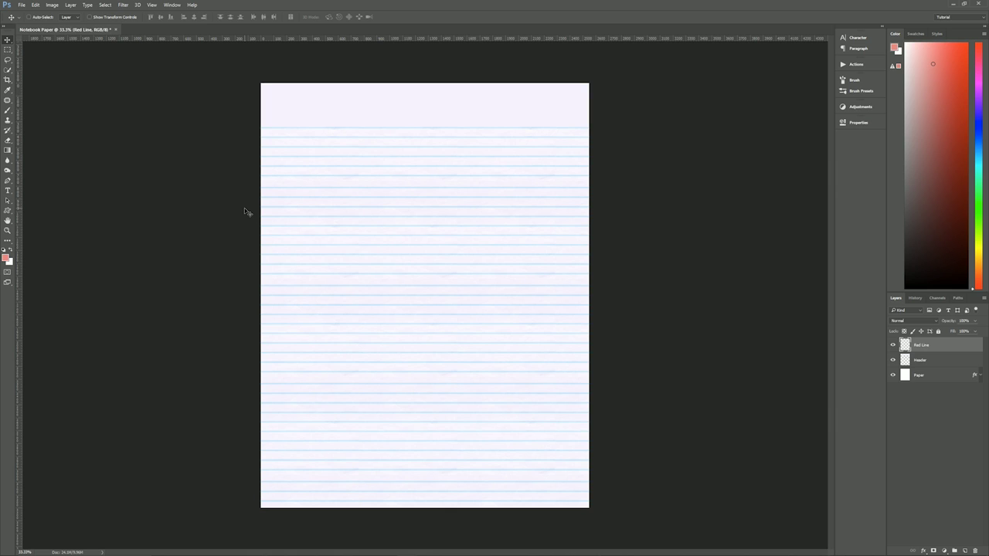
Fill a fixed 10 × 3300 px selection with red to make a full-height line
key("m")
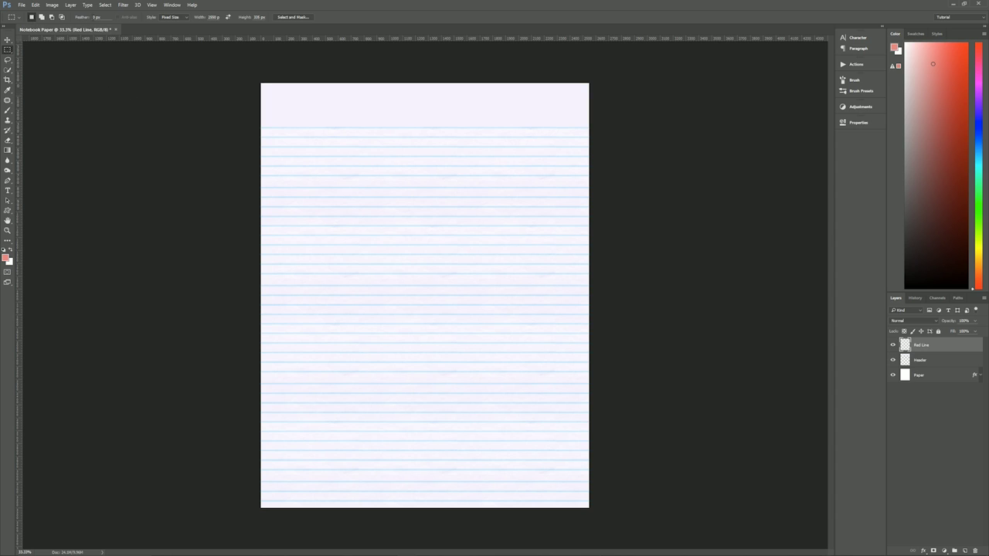
left_click(213, 16)
type("10")
left_click(256, 16)
type("3300")
left_click_drag(416, 107, 411, 45)
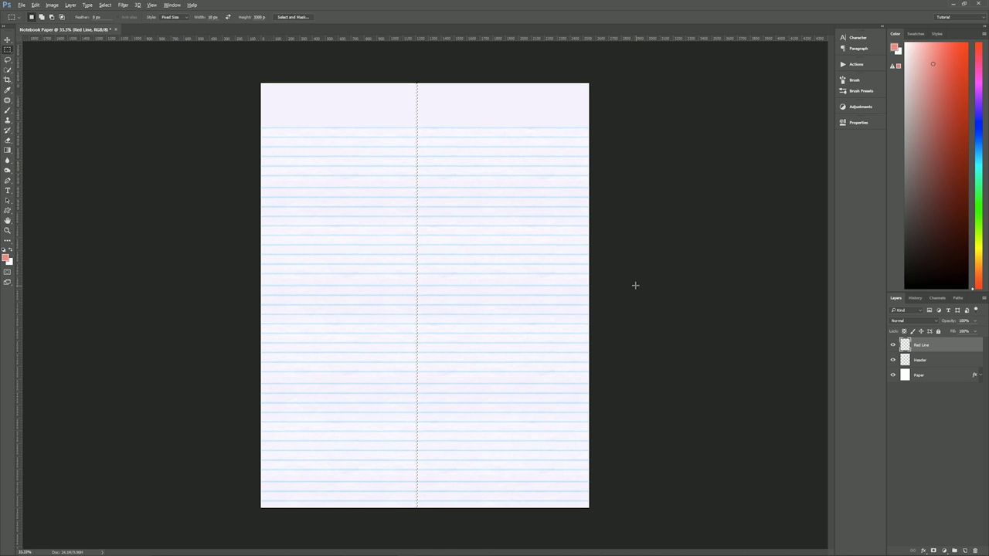
key("alt+Delete")
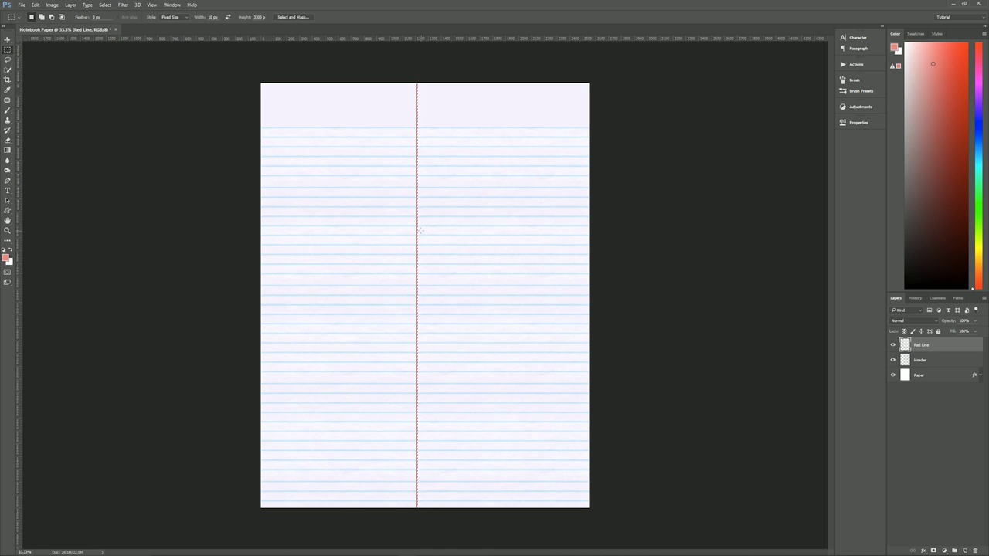
key("ctrl+d")
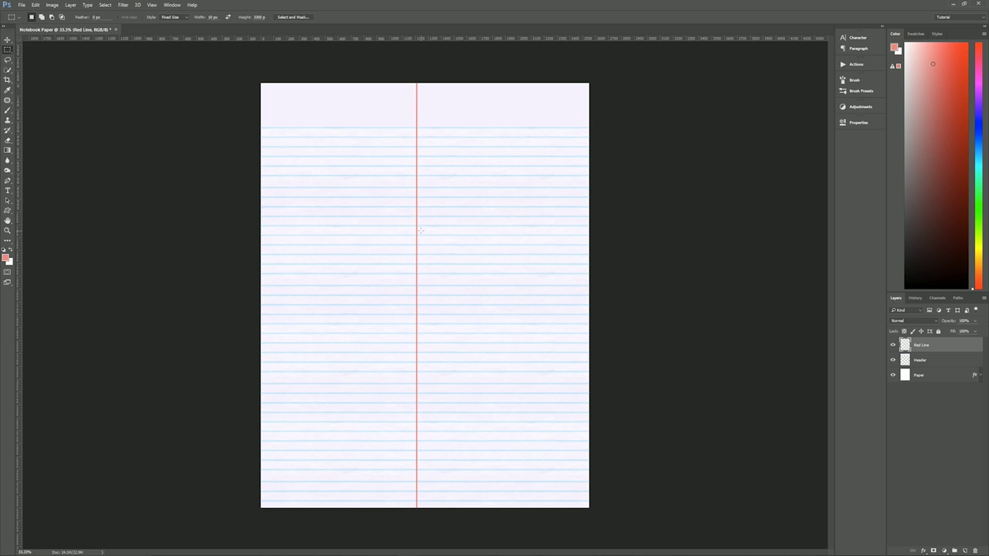
Move the red margin line to X 360 px with Free Transform
key("v")
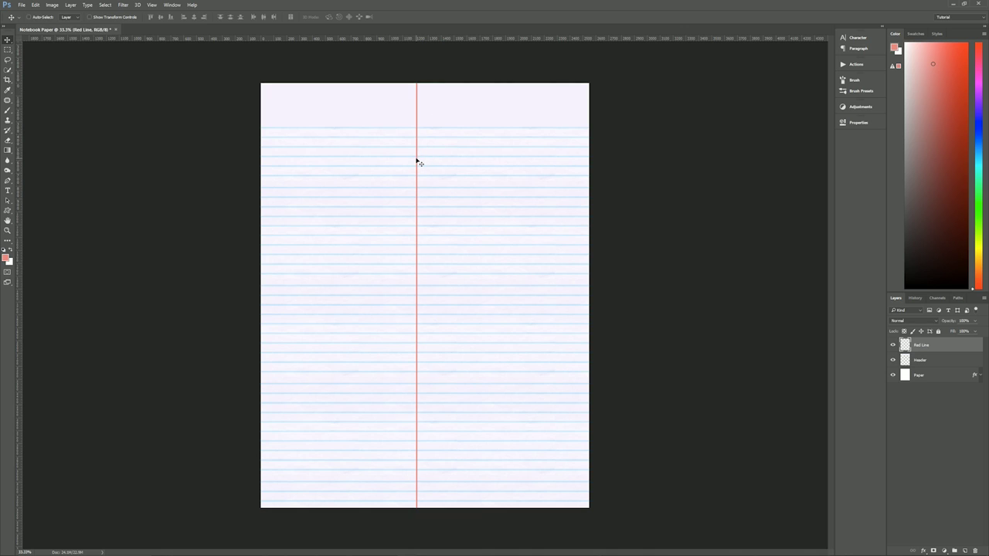
left_click_drag(416, 162, 448, 163)
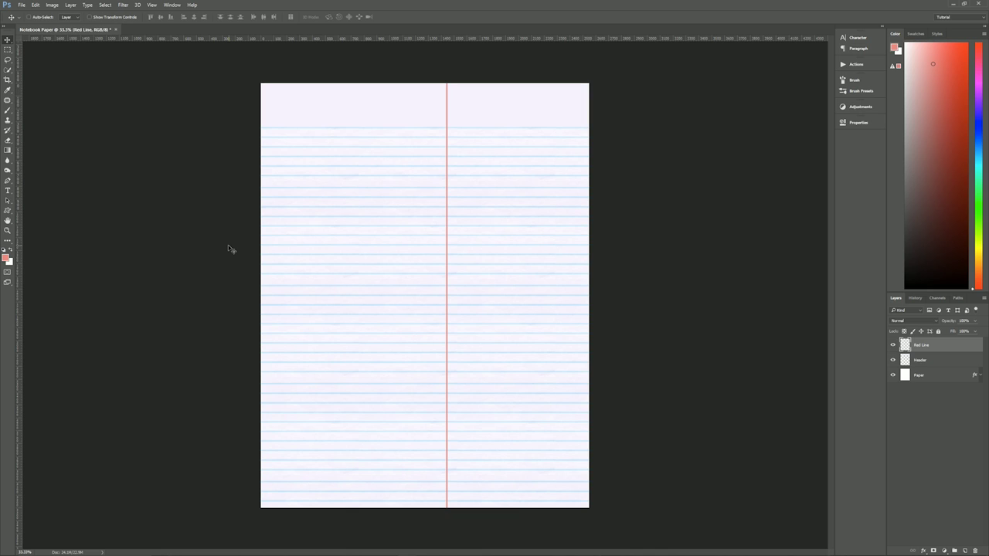
key("ctrl+t")
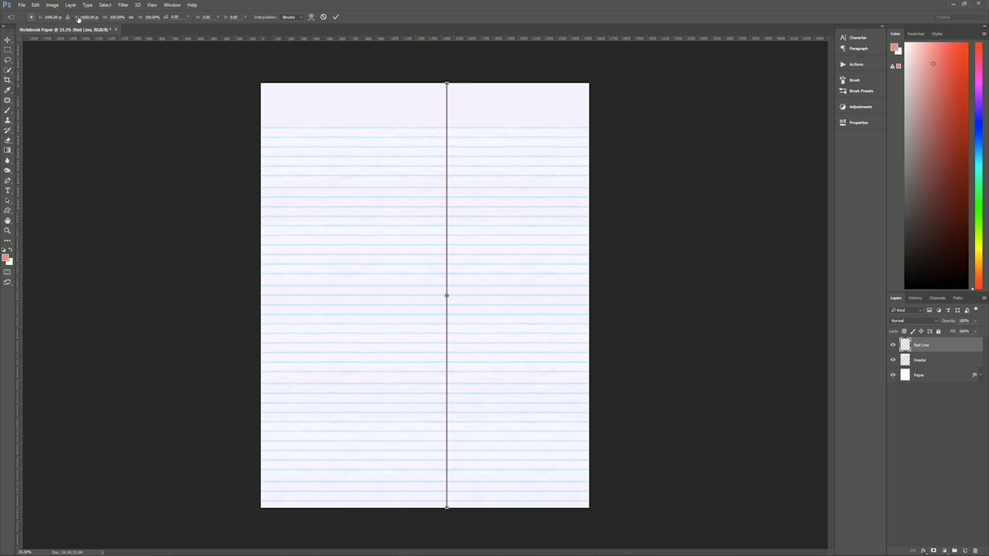
double_click(54, 17)
type("1445")
type("1445")
key("Return")
type("360")
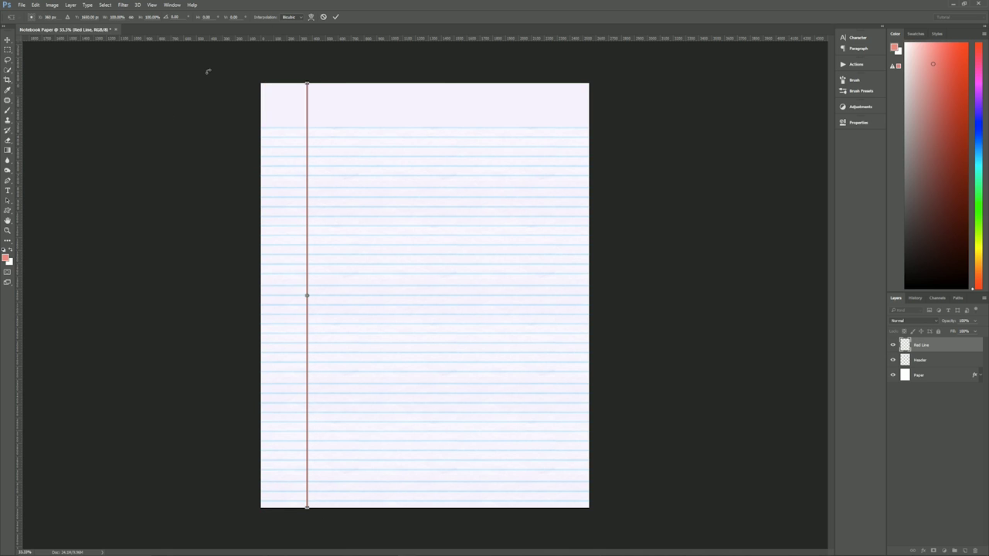
key("Return")
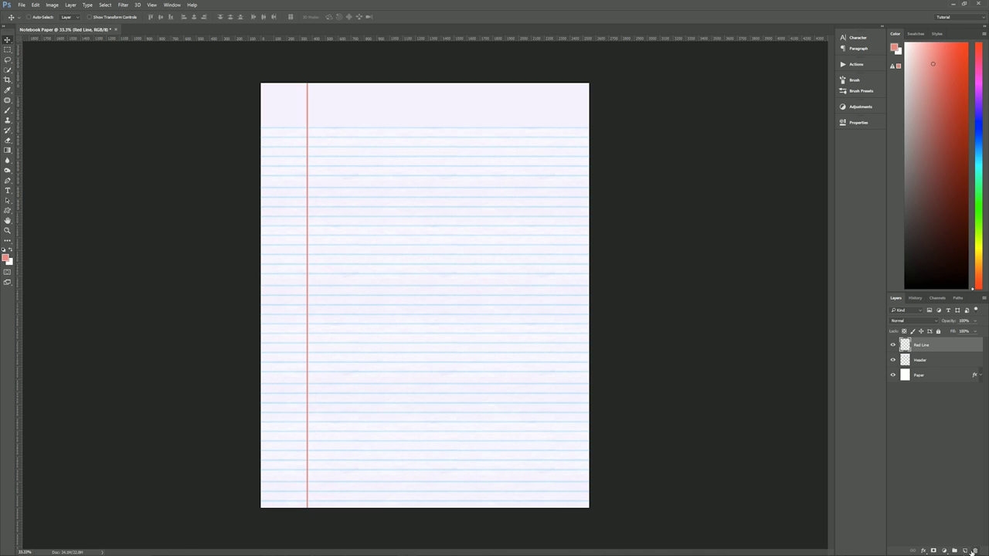
Add a new empty layer named Holes
left_click(964, 551)
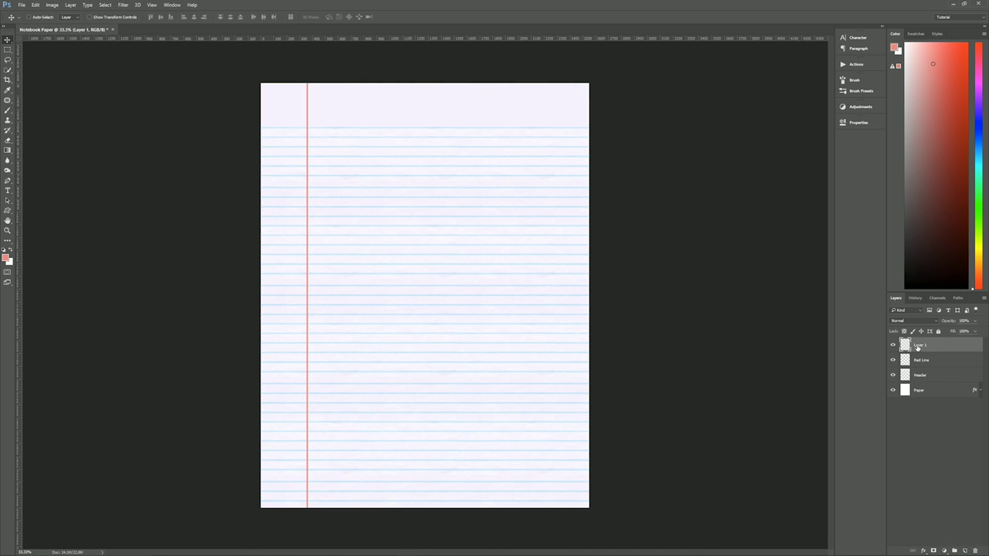
double_click(919, 345)
type("Holes")
left_click(955, 344)
Fill a fixed-size circular selection with the salmon-red colour
key("m")
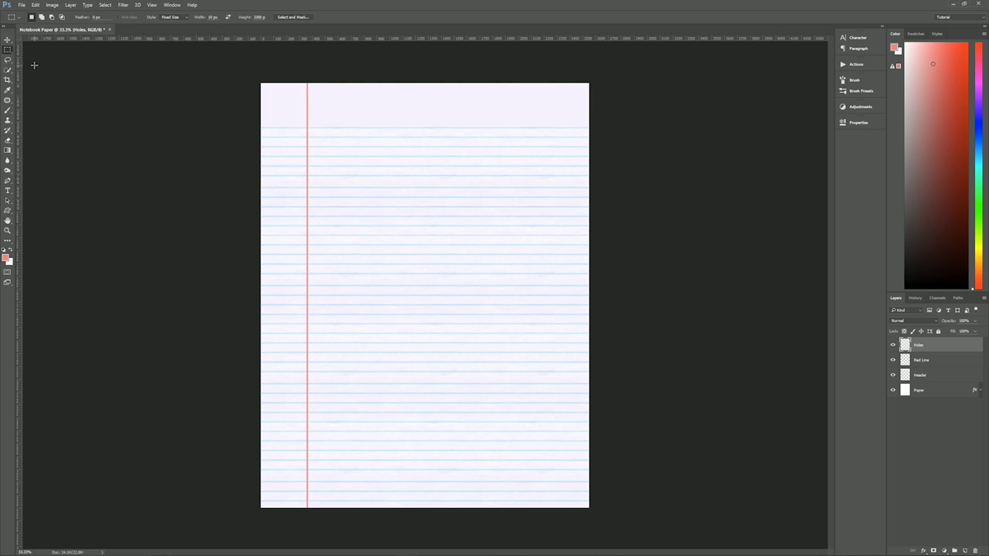
right_click(7, 50)
key("shift+m")
left_click(375, 186)
key("alt+BackSpace")
key("v")
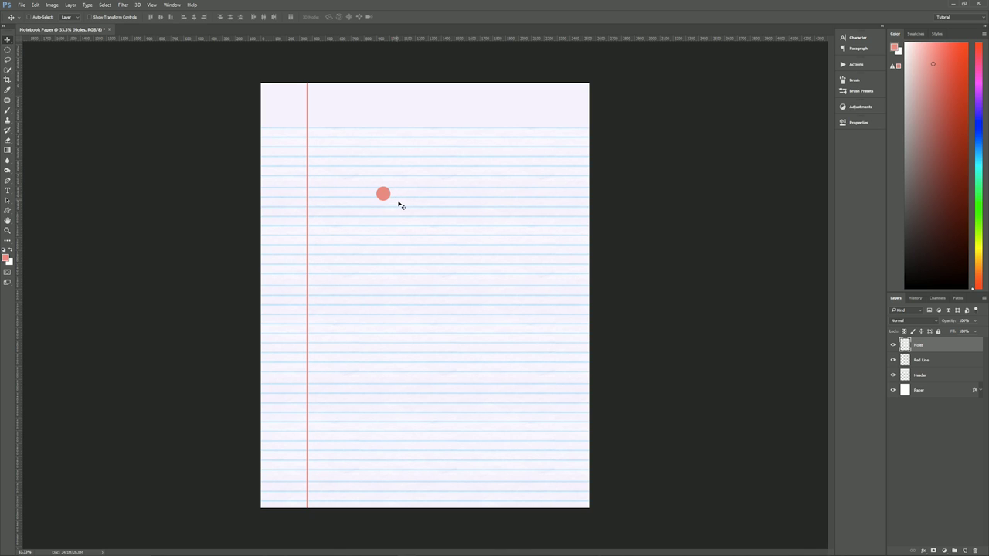
Position the hole circle at X 150 px and Y 1600 px with Free Transform
key("ctrl+t")
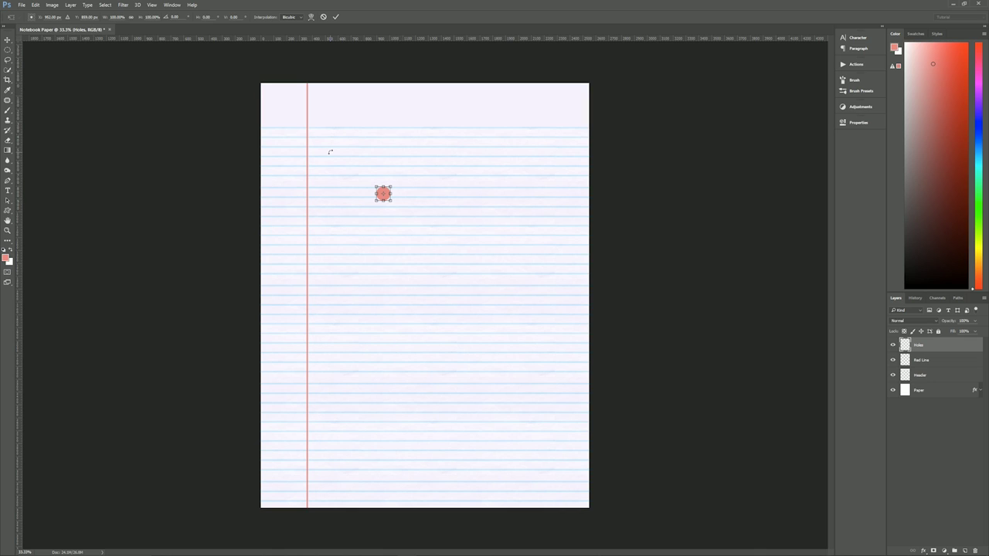
left_click(49, 17)
type("150")
key("Return")
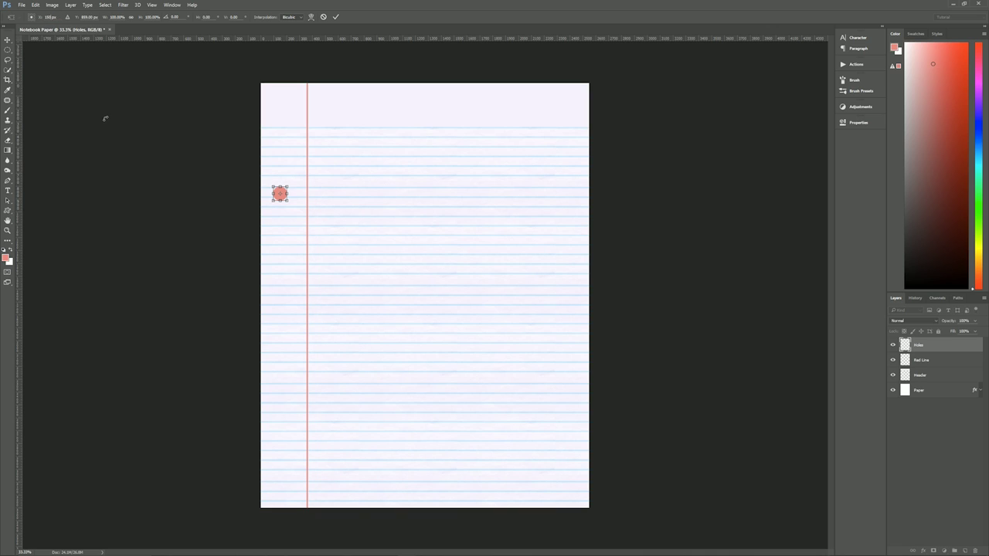
left_click(88, 16)
type("1600")
key("Return")
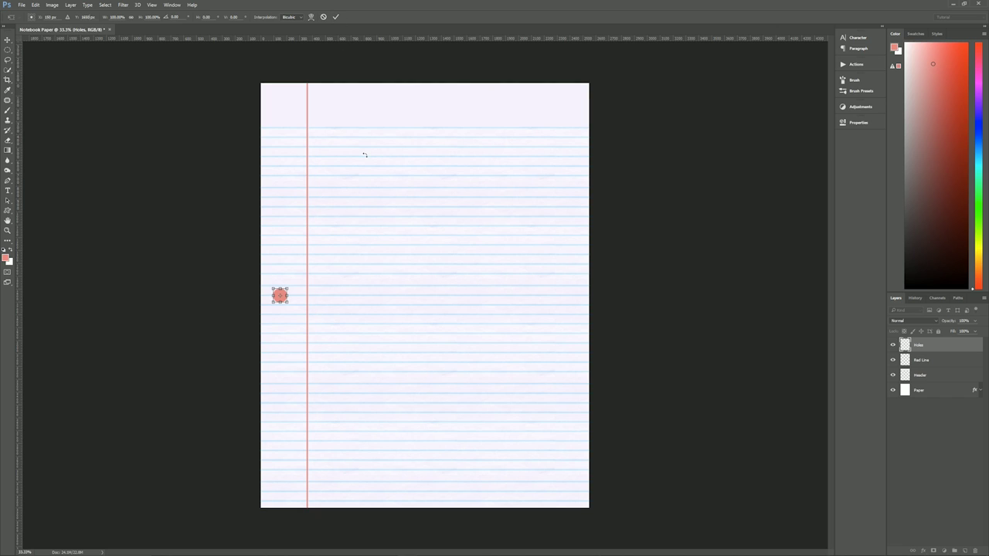
key("Return")
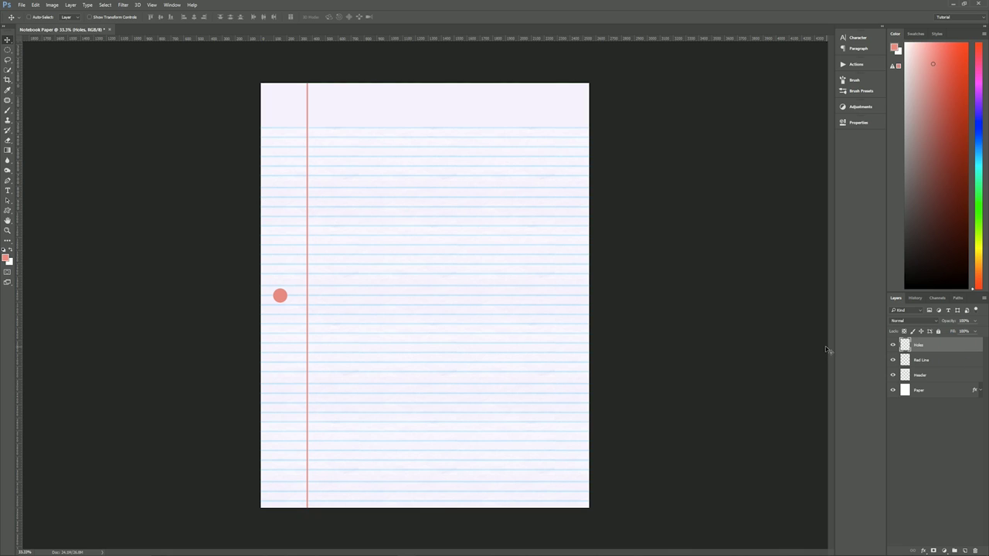
Duplicate the Holes layer and move the copy's hole up to Y 490 px
key("ctrl+j")
key("ctrl+j")
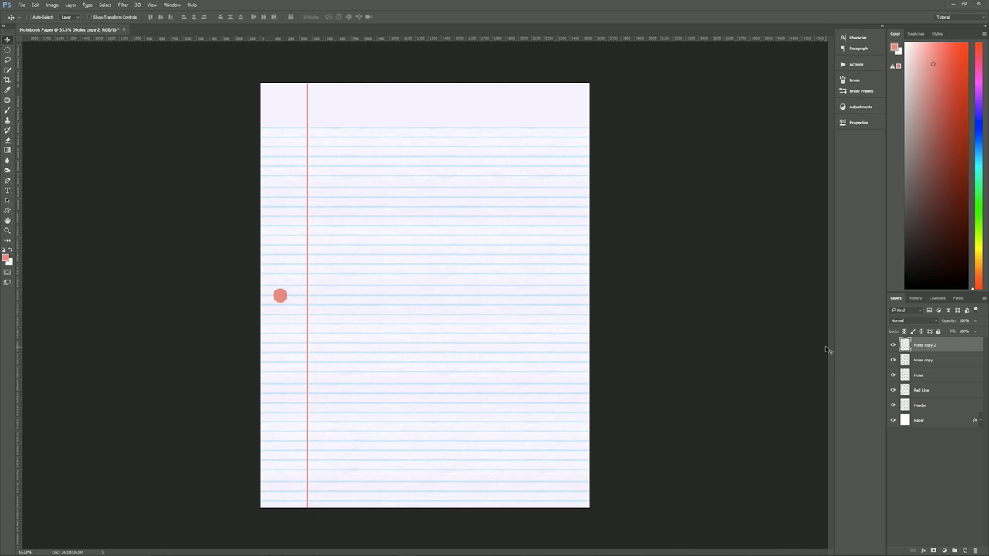
left_click(942, 361)
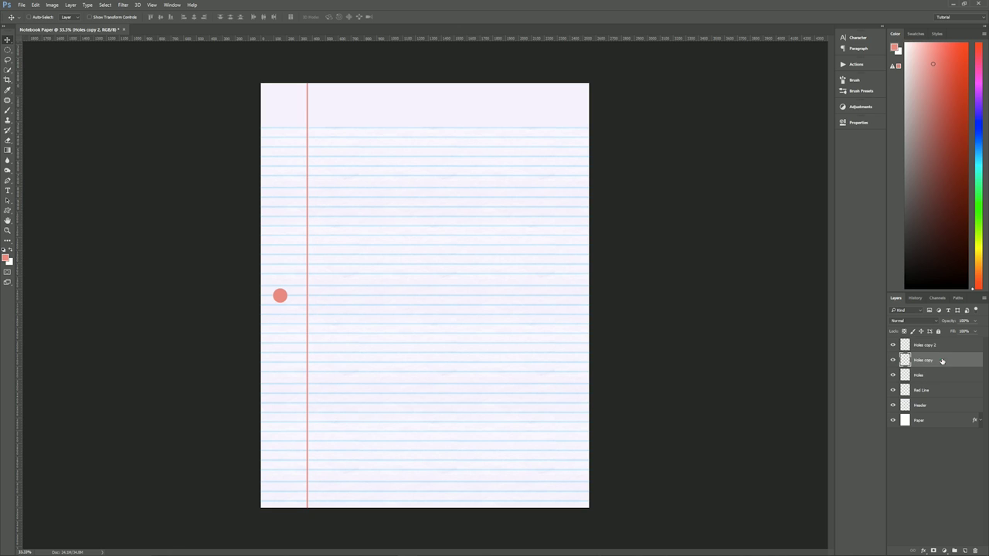
left_click(939, 345)
left_click(941, 360)
key("ctrl+t")
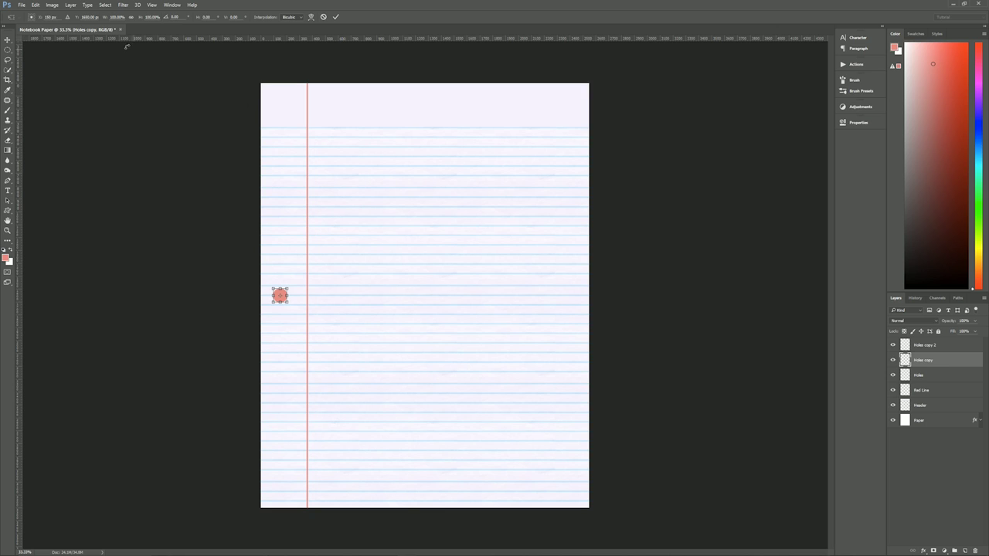
type("490")
key("Return")
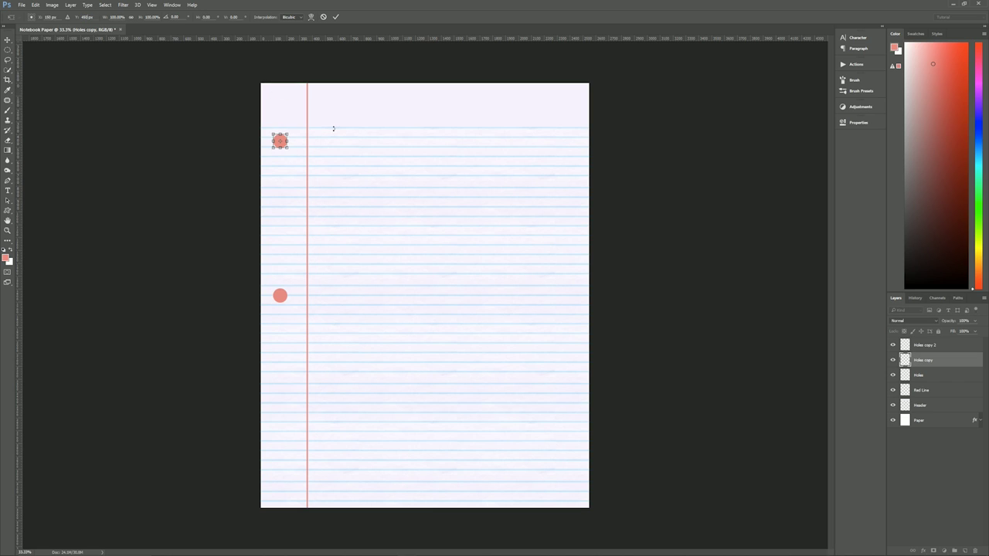
key("Return")
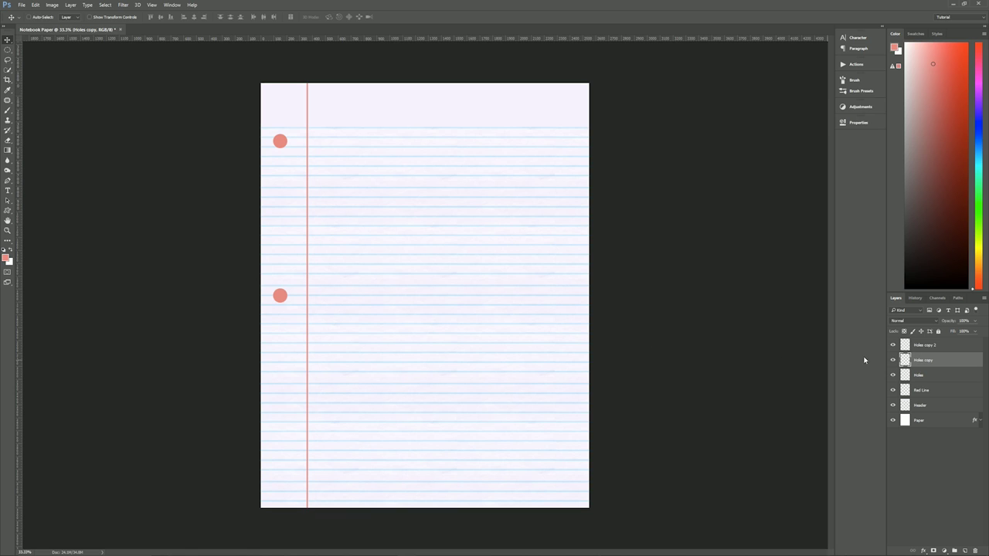
Move the Holes copy 2 hole down to Y 2800 px
left_click(952, 346)
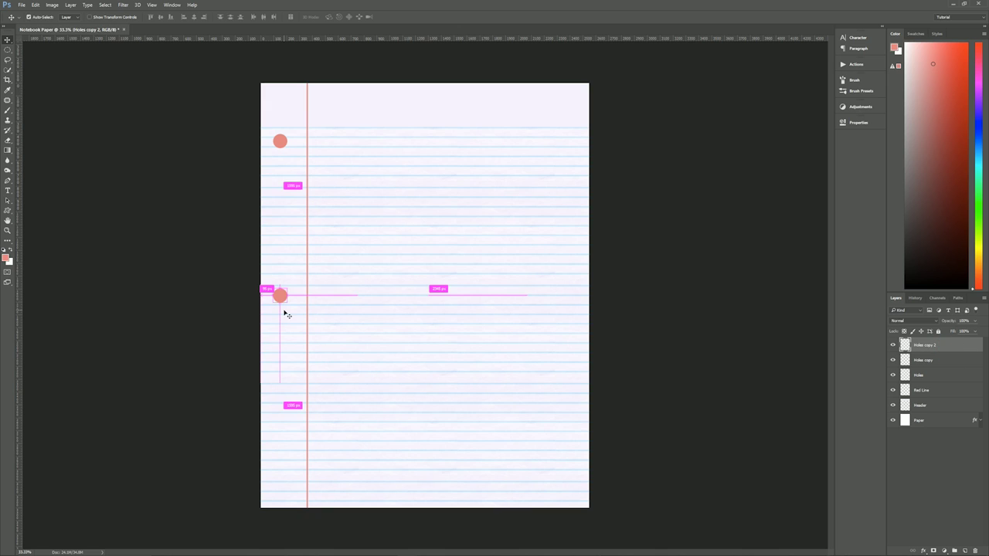
key("ctrl+t")
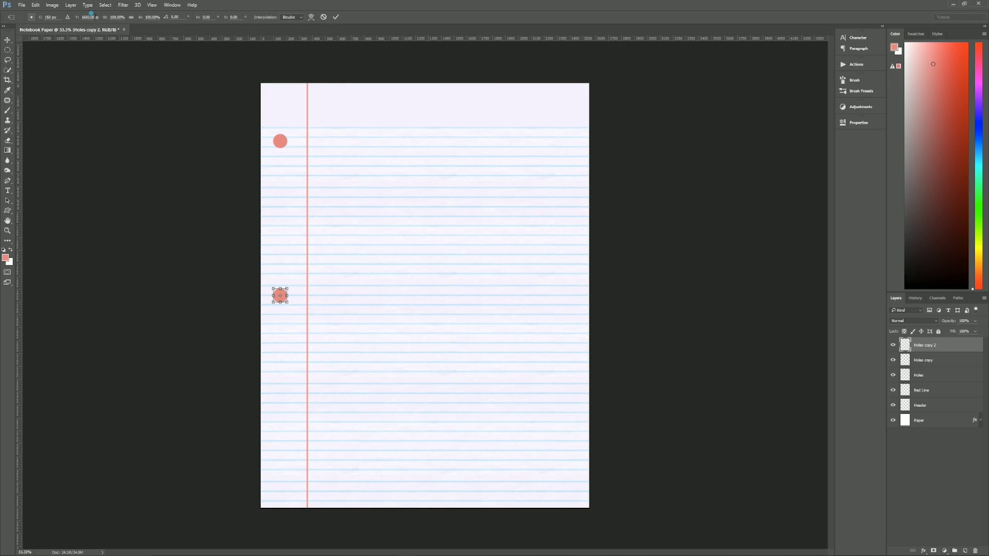
left_click(90, 17)
type("2800")
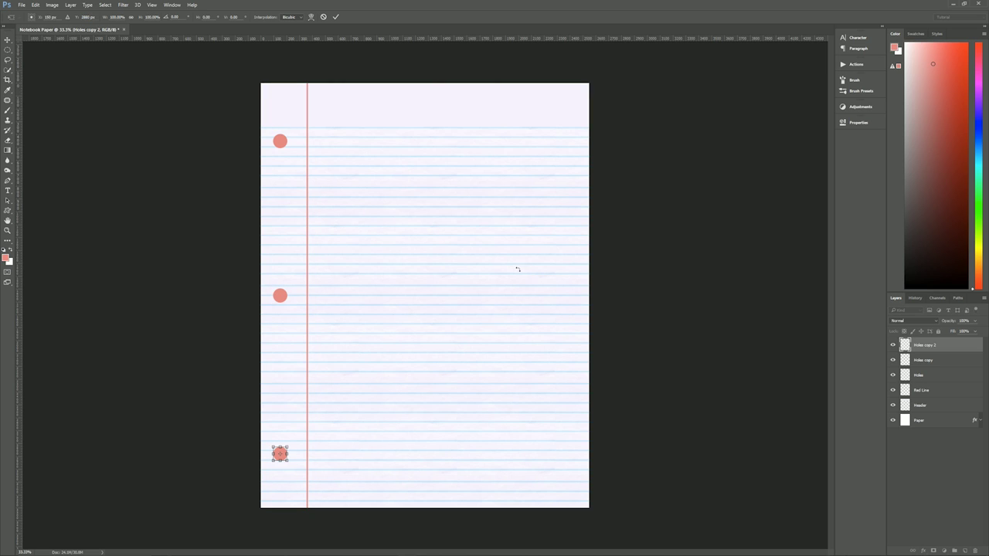
key("Return")
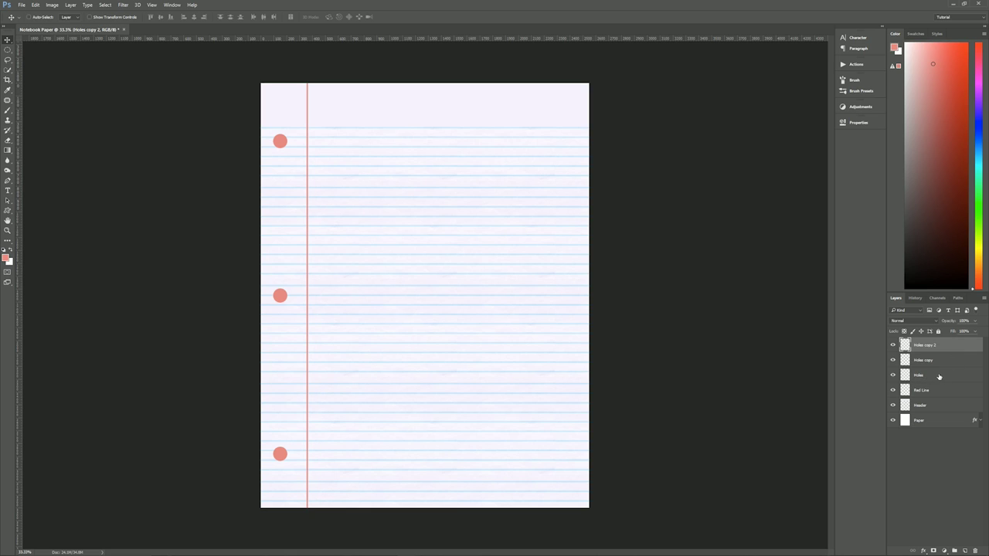
Merge the three hole layers, hide them, load the holes as a selection, and target Paper
left_click(938, 376, "shift")
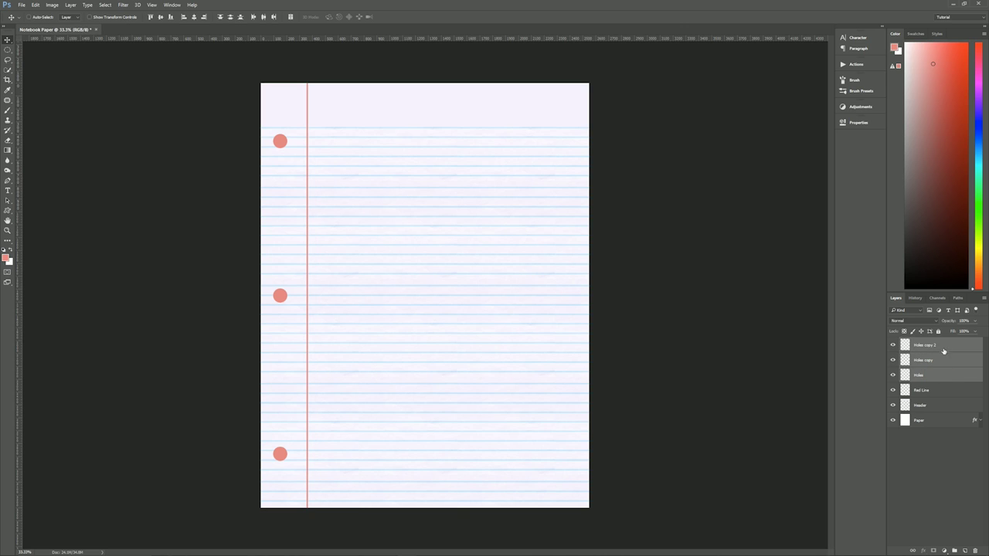
key("ctrl+e")
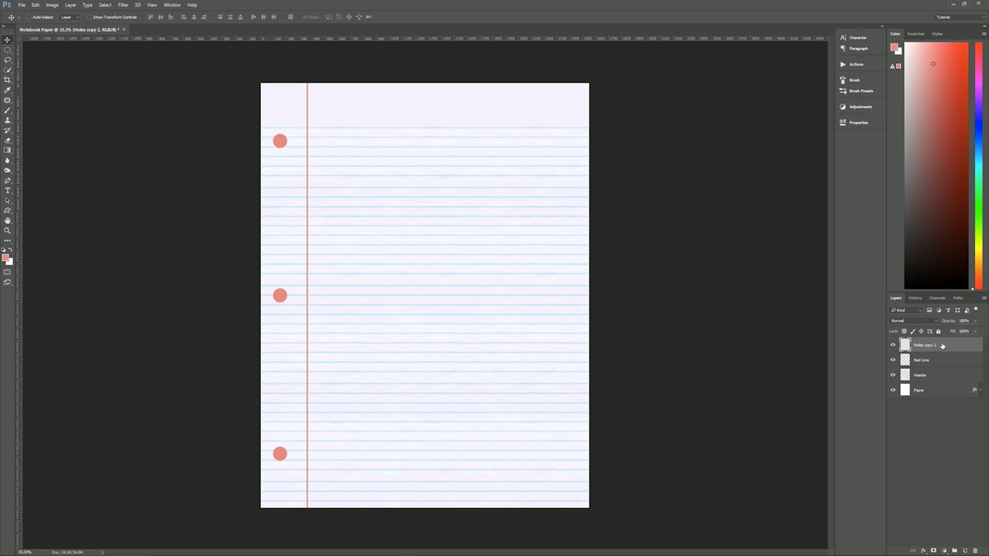
left_click(893, 345)
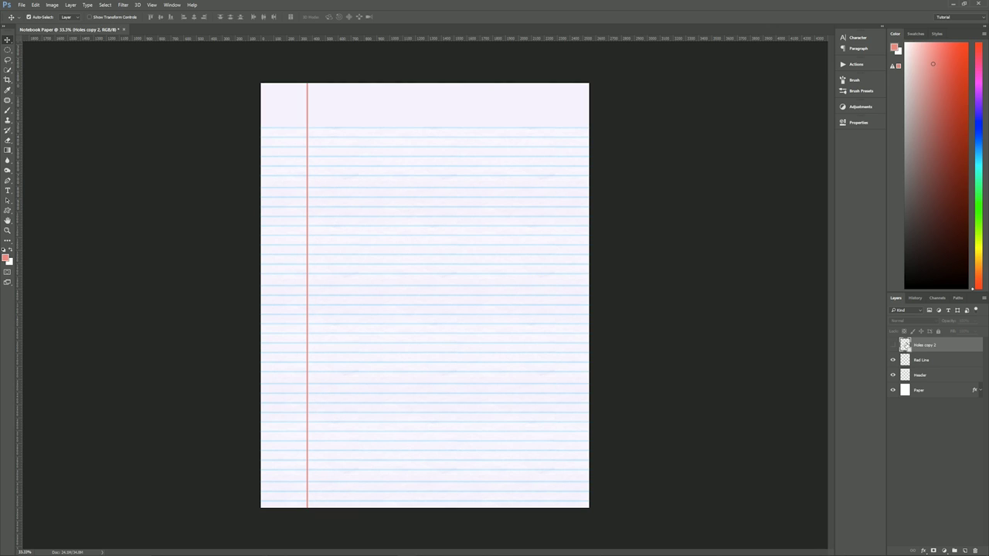
left_click(905, 344, "ctrl")
left_click(937, 390)
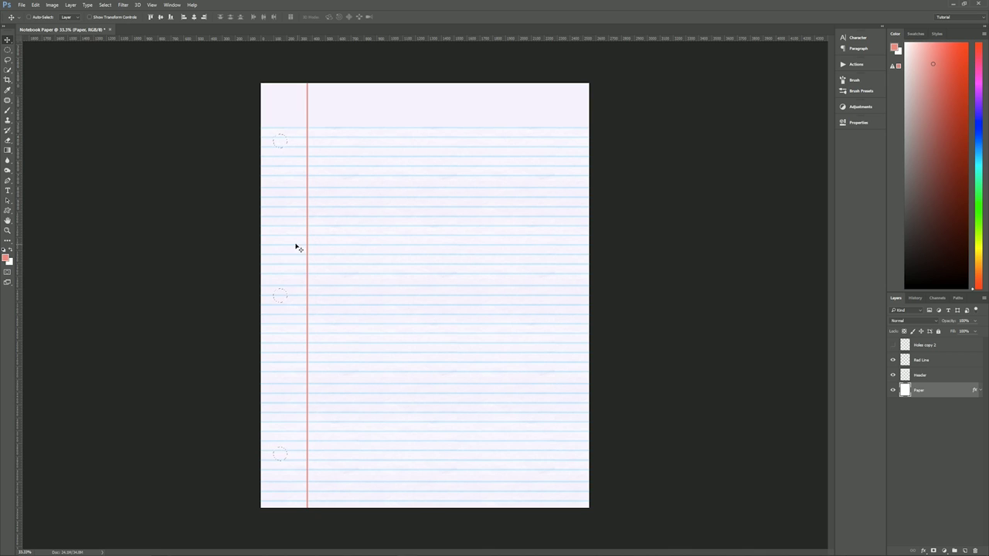
Invert the hole selection and mask the three punched holes out of the Paper layer
key("ctrl+a")
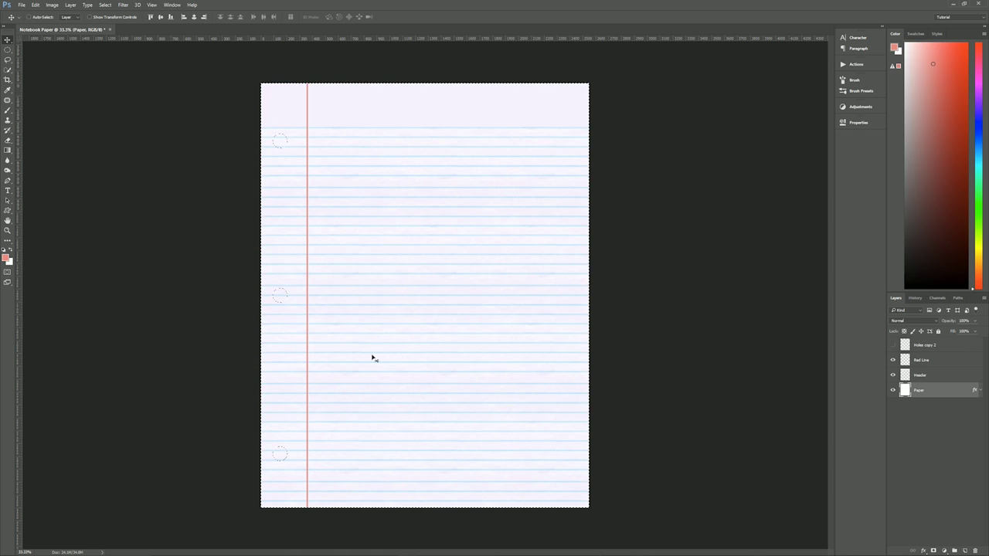
left_click(933, 551)
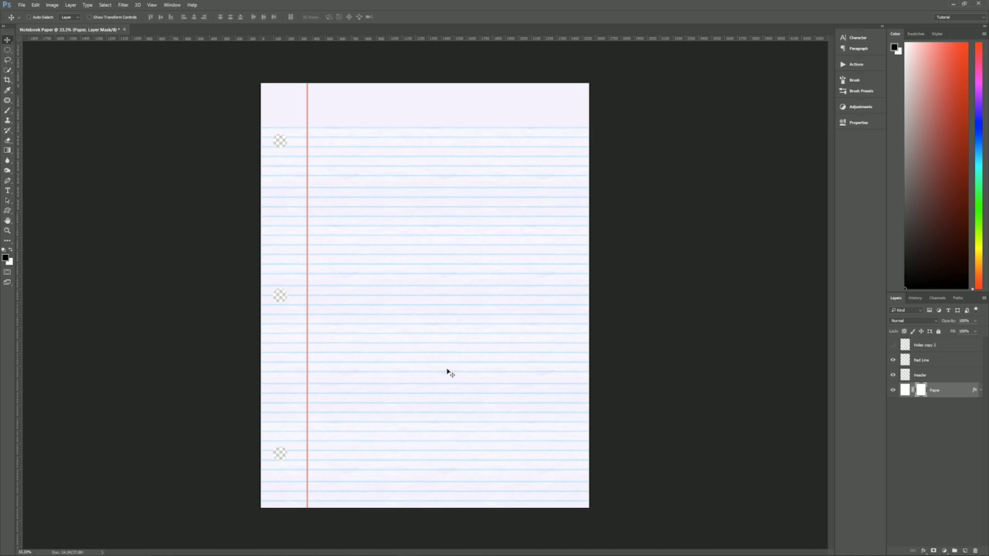
left_click(956, 343)
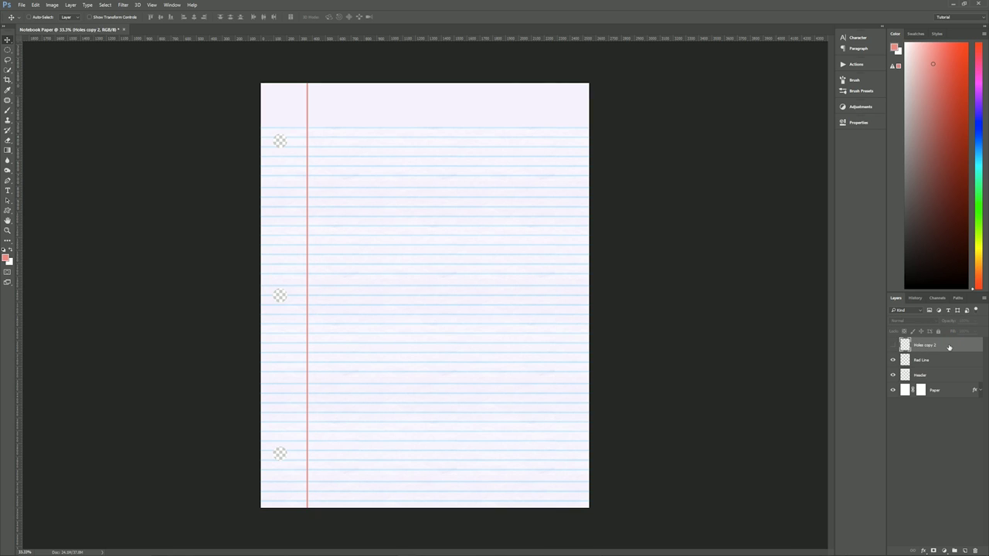
Delete the hidden Holes copy 2 layer and add a new layer named 'Wrinkles'
left_click_drag(928, 346, 975, 550)
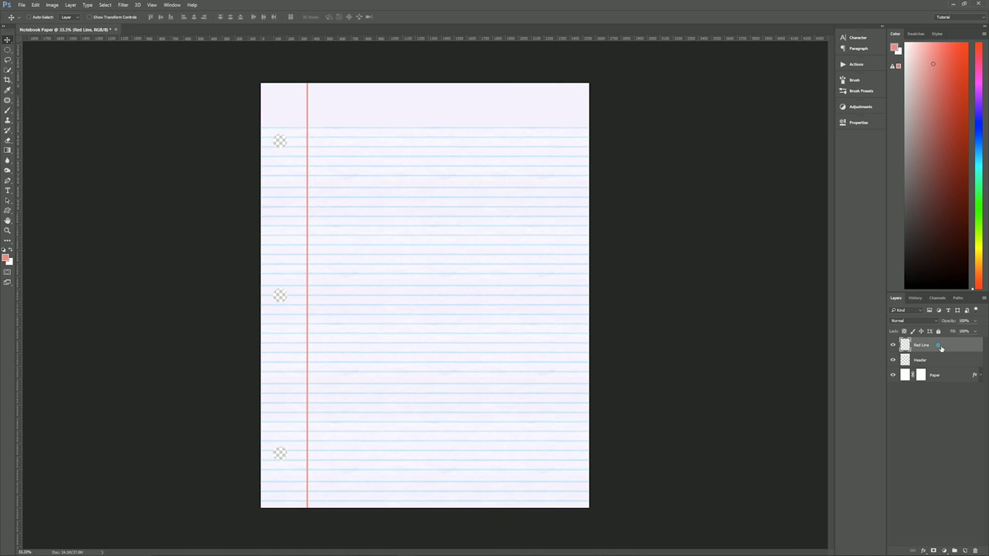
left_click(965, 550)
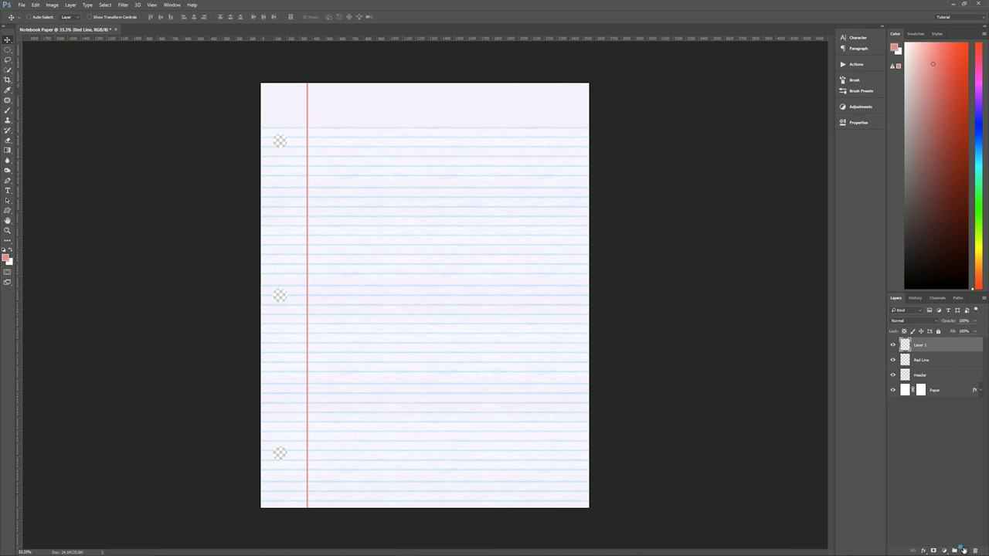
double_click(919, 348)
type("Wrinkles")
key("Return")
Set up the Gradient tool with a black-to-white gradient in Difference mode
key("g")
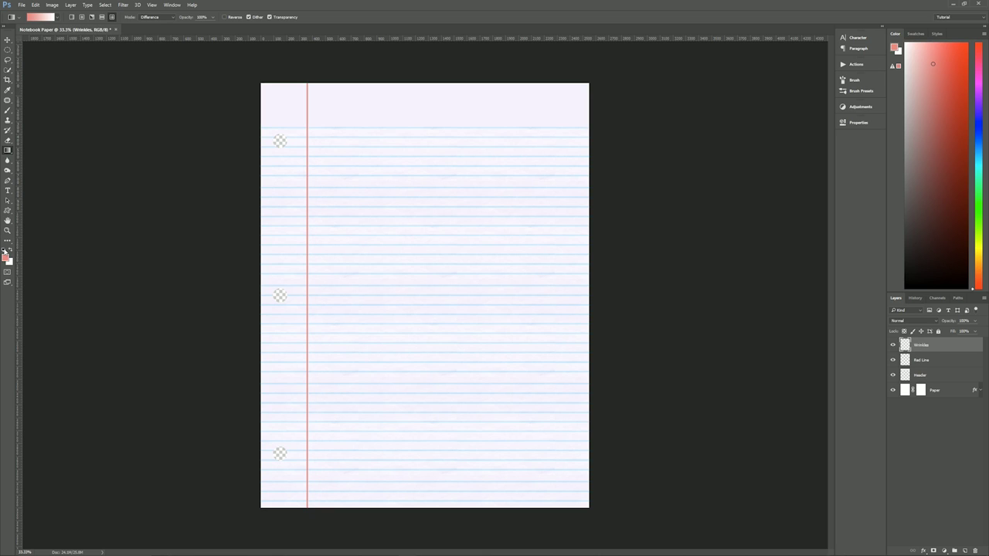
key("d")
left_click(58, 18)
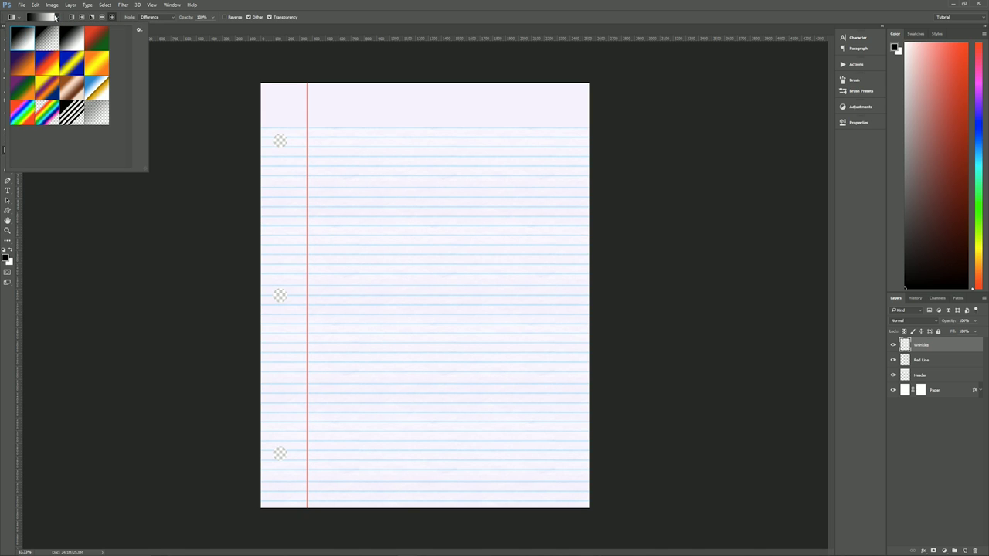
left_click(59, 18)
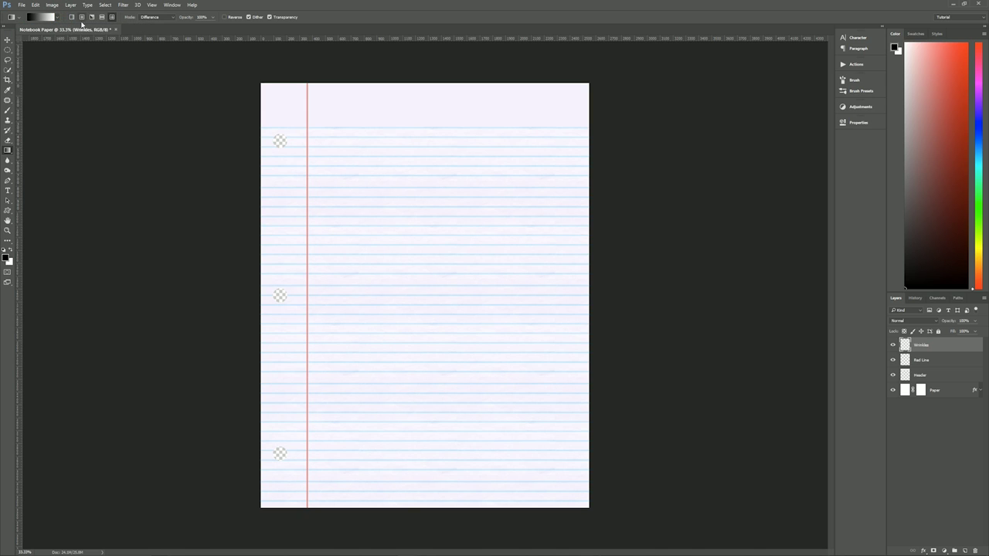
left_click(157, 18)
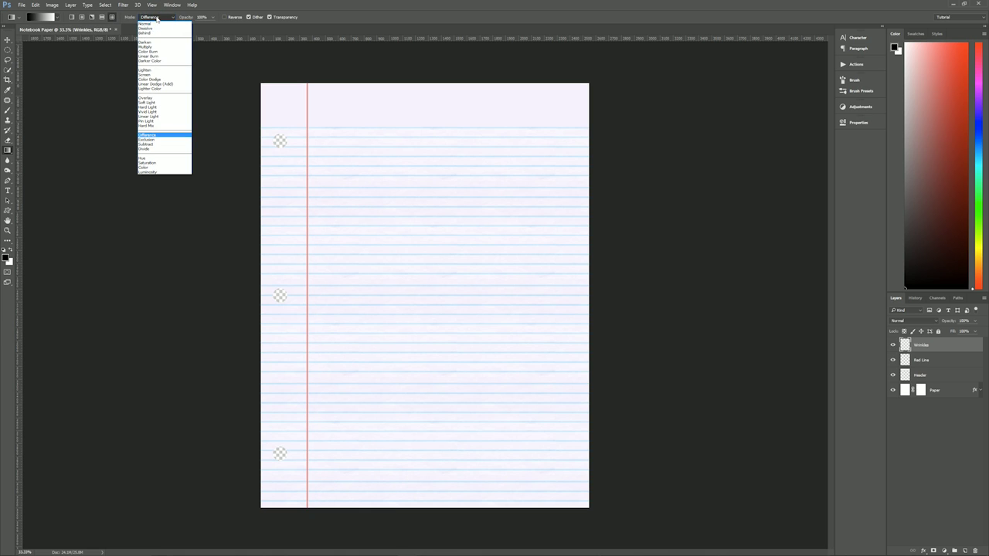
left_click(153, 16)
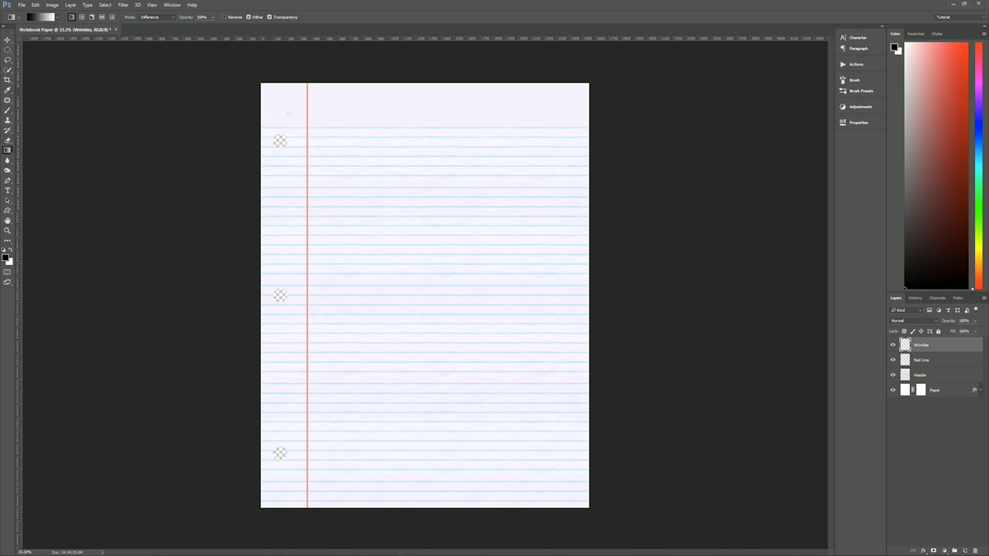
Drag many overlapping Difference gradients across the Wrinkles layer to build crumpled folds
left_click_drag(290, 112, 527, 457)
left_click_drag(550, 322, 320, 305)
left_click_drag(326, 187, 484, 353)
left_click_drag(534, 195, 316, 247)
left_click_drag(313, 112, 346, 155)
left_click_drag(549, 190, 450, 182)
left_click_drag(430, 387, 440, 204)
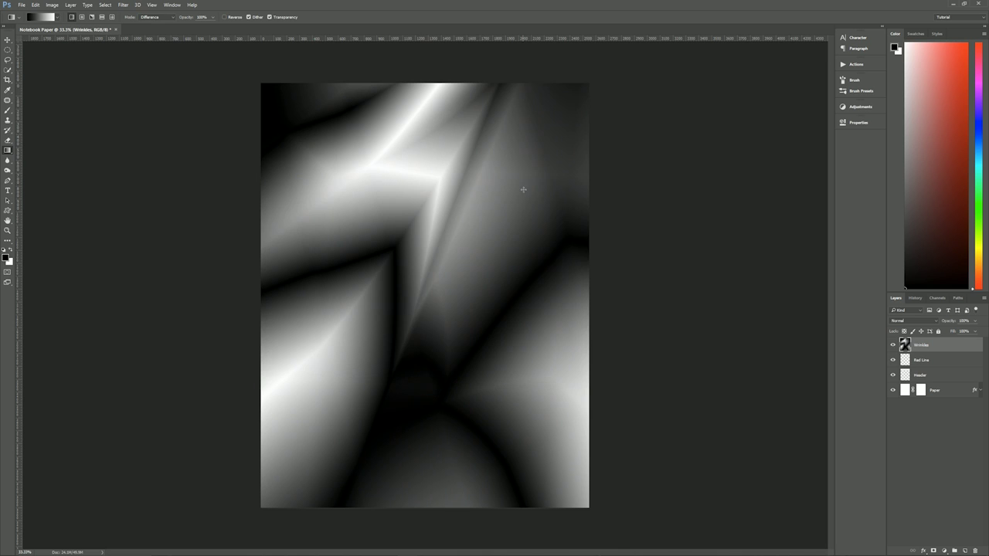
left_click_drag(523, 189, 520, 319)
left_click_drag(541, 354, 431, 250)
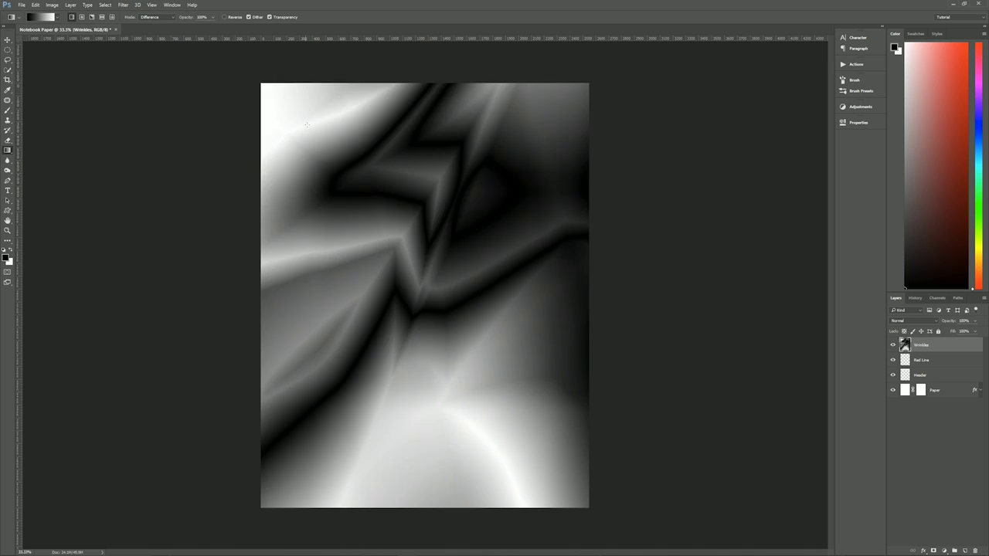
left_click_drag(386, 126, 449, 476)
left_click_drag(256, 252, 539, 373)
left_click_drag(528, 158, 309, 402)
left_click_drag(293, 216, 532, 318)
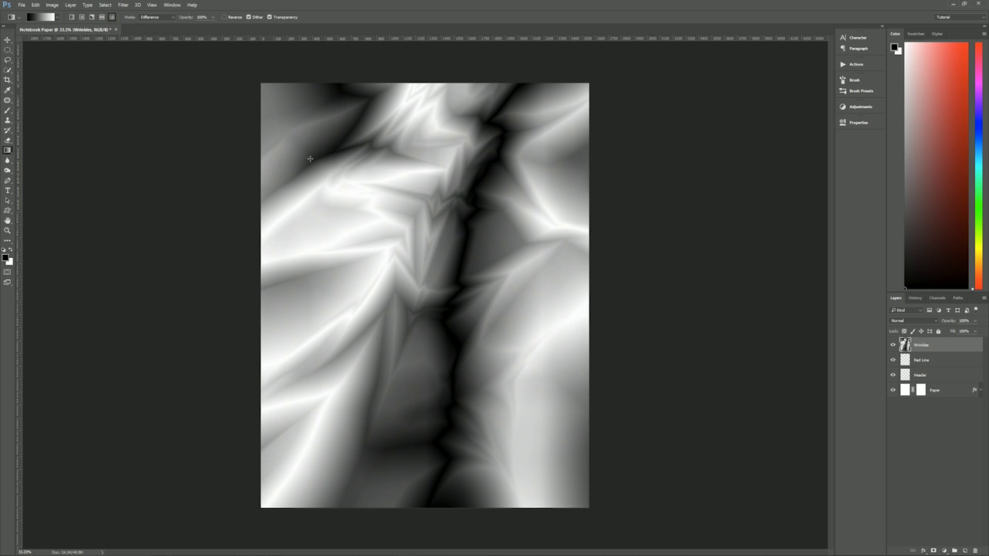
left_click_drag(312, 163, 510, 327)
left_click_drag(541, 427, 382, 273)
left_click_drag(515, 165, 488, 266)
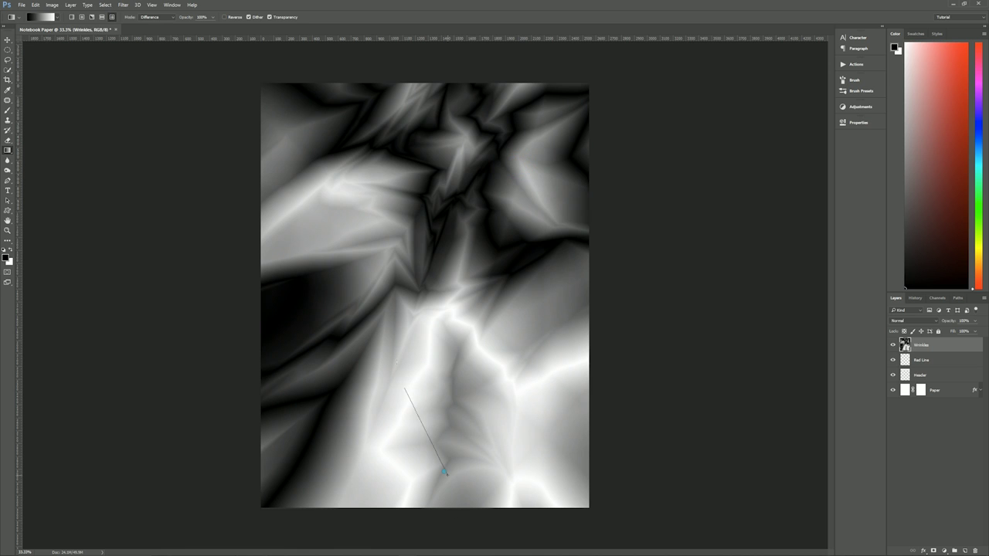
left_click_drag(368, 294, 441, 465)
left_click_drag(499, 269, 460, 350)
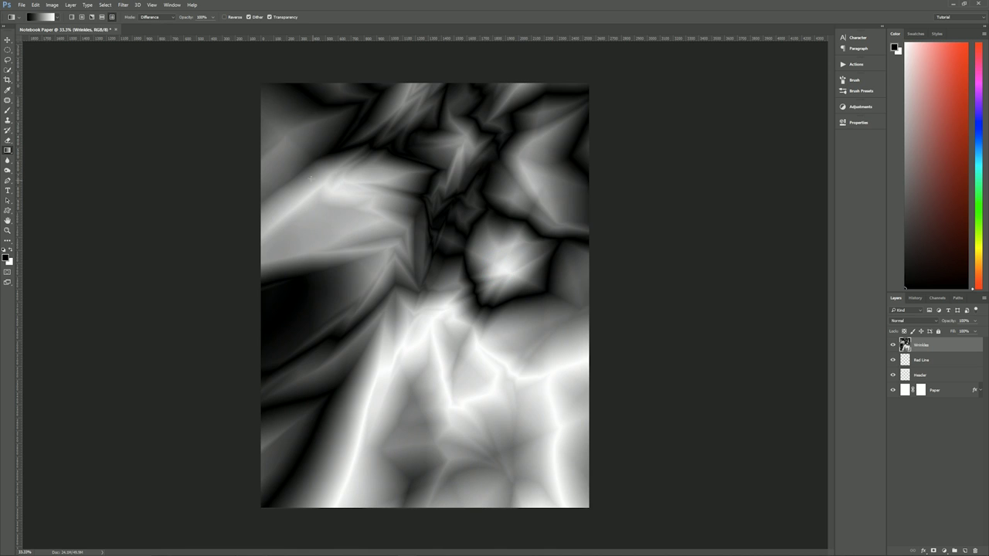
left_click_drag(300, 183, 333, 271)
left_click_drag(360, 399, 359, 399)
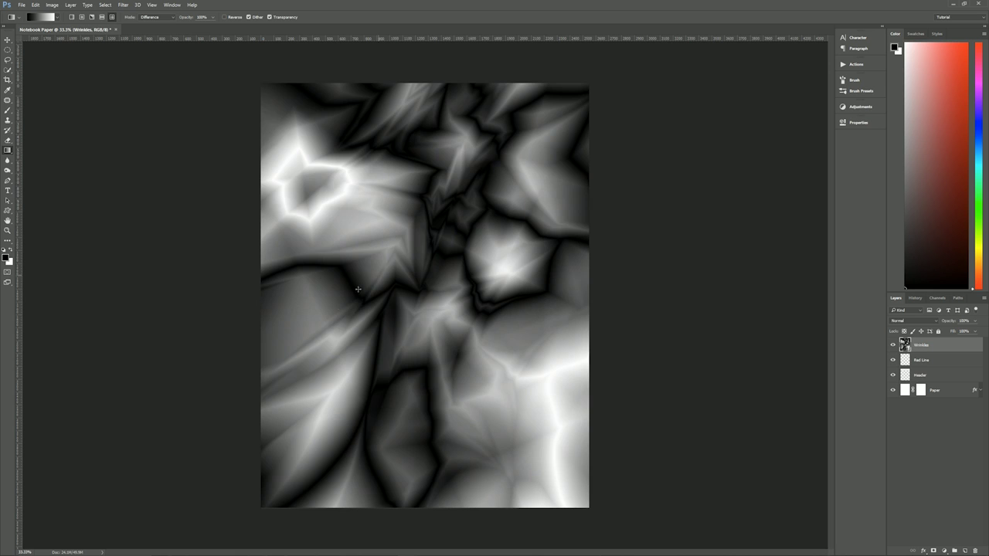
left_click_drag(317, 326, 462, 266)
left_click_drag(543, 160, 469, 419)
left_click_drag(550, 479, 502, 180)
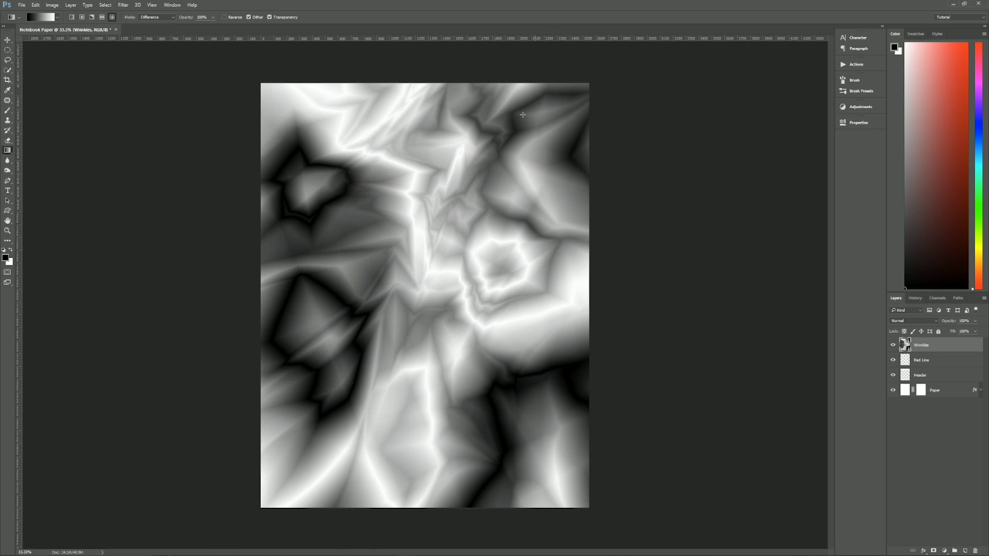
left_click_drag(482, 133, 416, 294)
left_click_drag(368, 270, 330, 247)
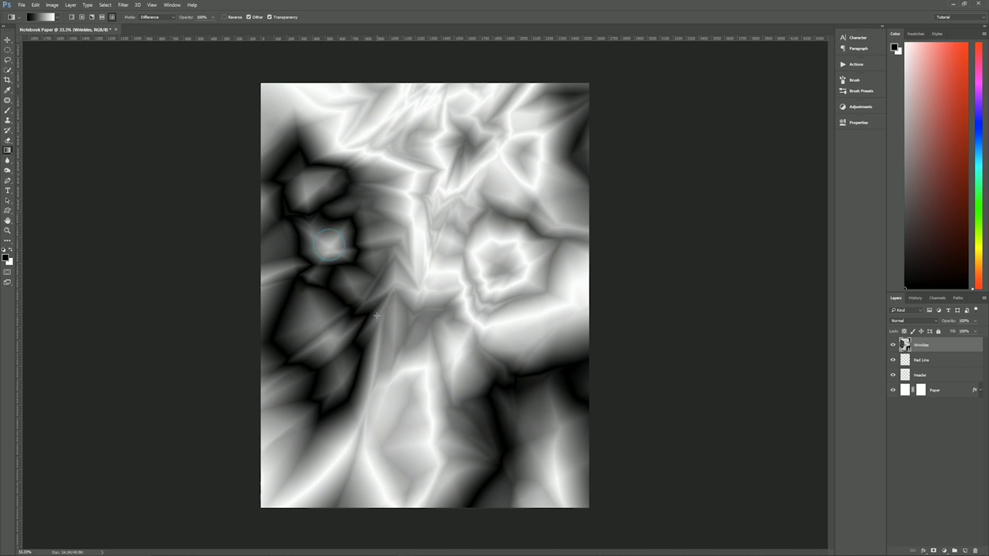
left_click_drag(309, 390, 334, 453)
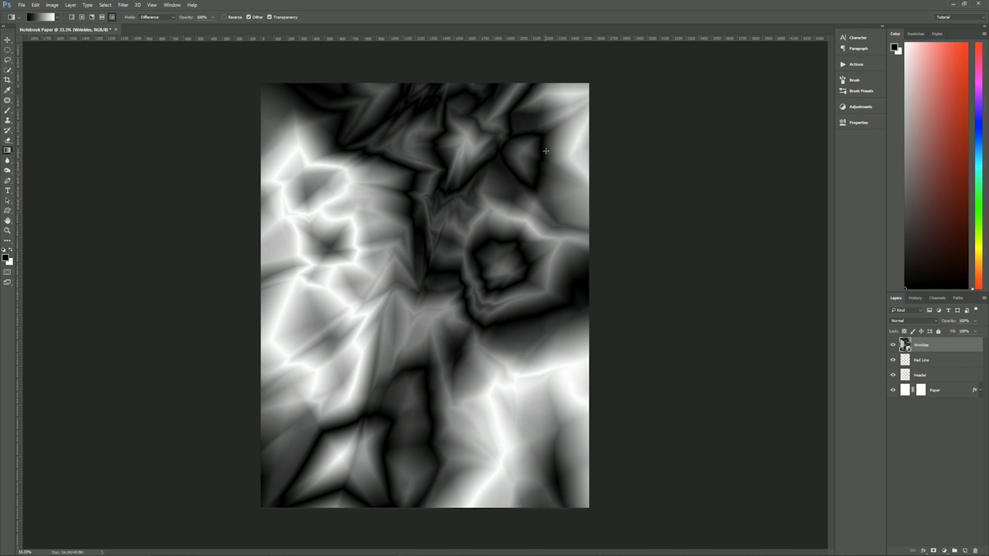
left_click_drag(546, 150, 545, 354)
left_click_drag(557, 492, 475, 353)
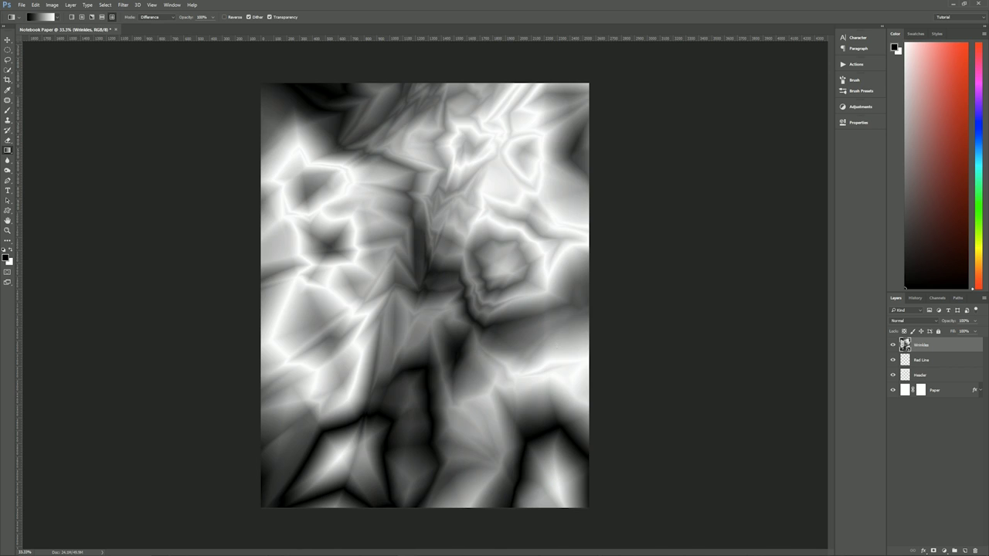
left_click_drag(548, 349, 551, 351)
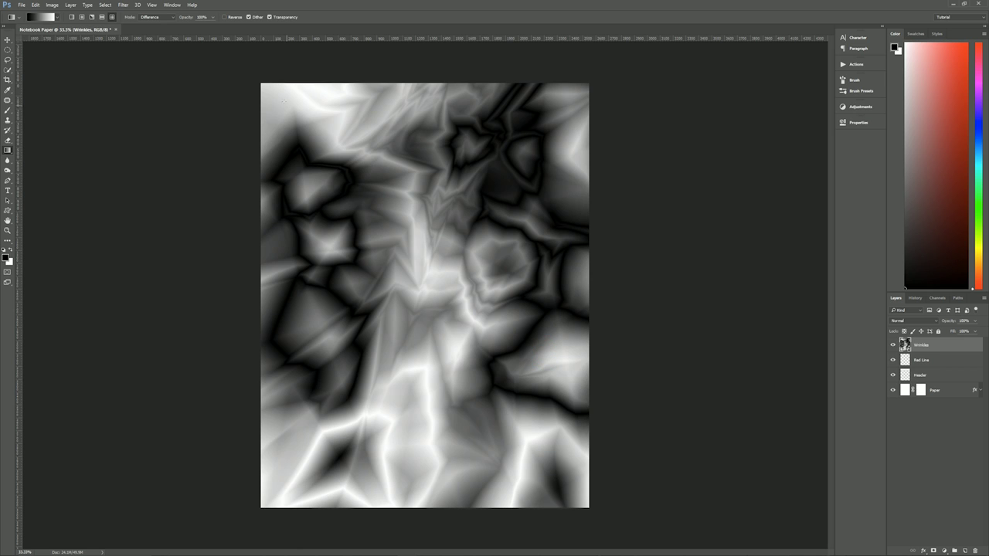
Add a few more Difference gradients using other gradient shapes for finer creases
left_click(101, 22)
left_click_drag(416, 138, 440, 258)
left_click_drag(530, 260, 533, 267)
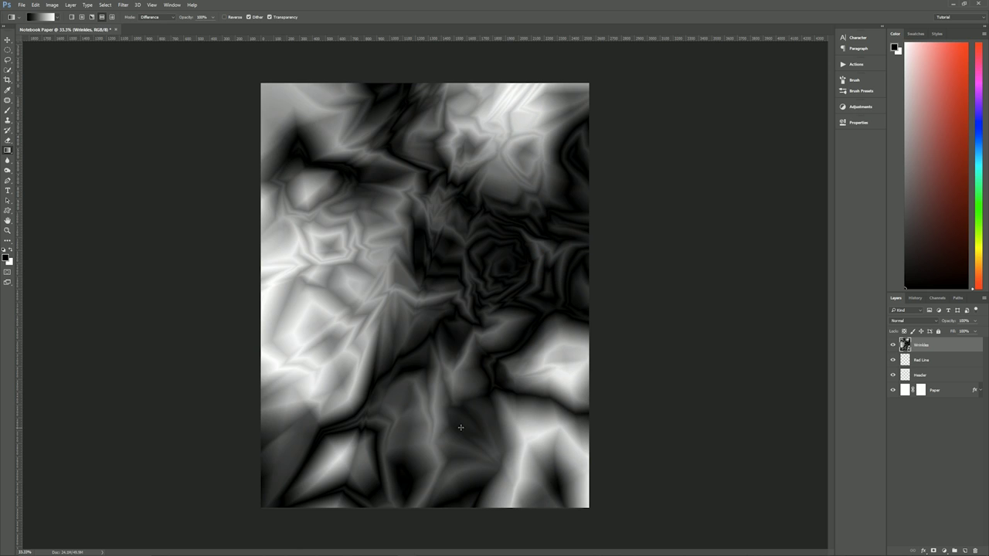
left_click(81, 16)
left_click_drag(291, 171, 573, 431)
left_click_drag(457, 49, 457, 53)
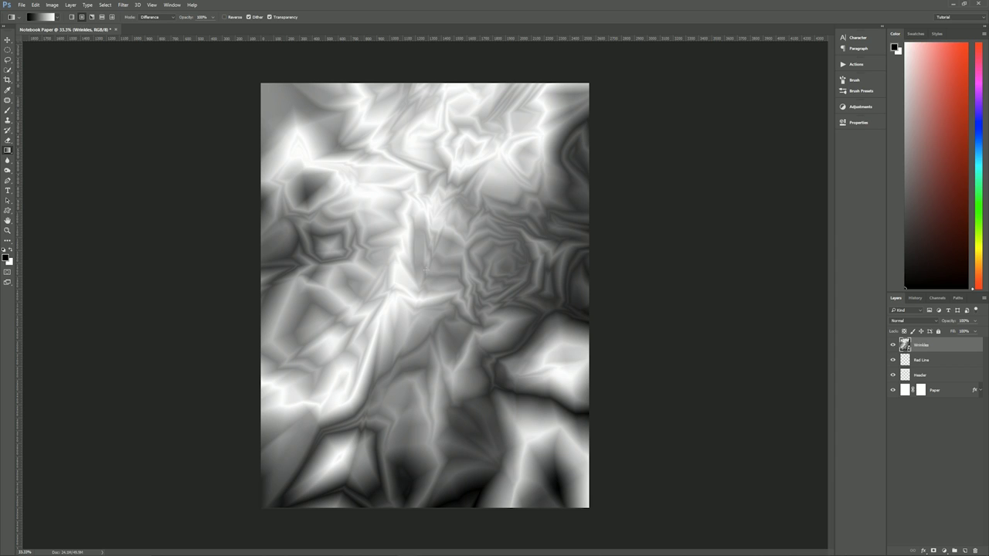
Apply an Emboss filter to the Wrinkles layer with 45° angle and 25 px height
left_click(122, 4)
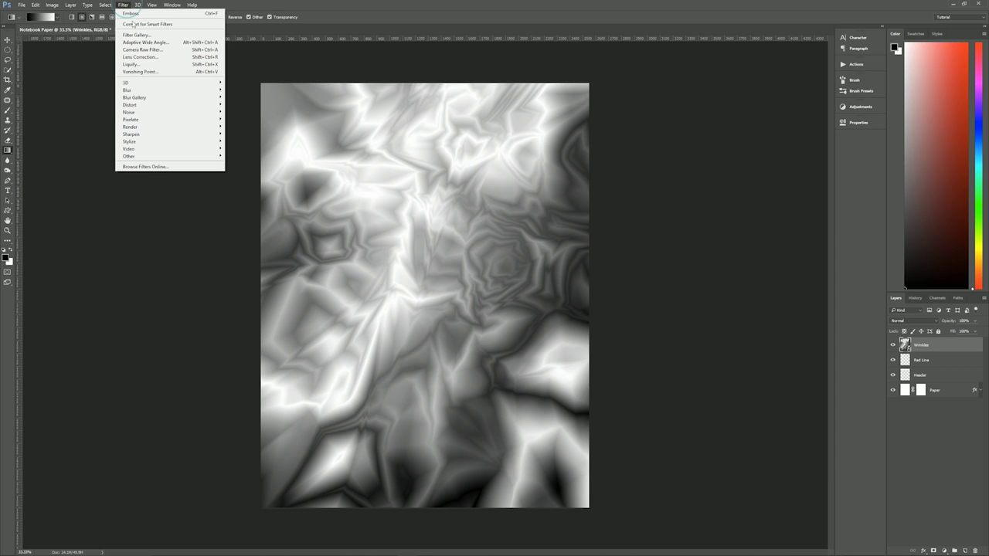
mouse_move(151, 147)
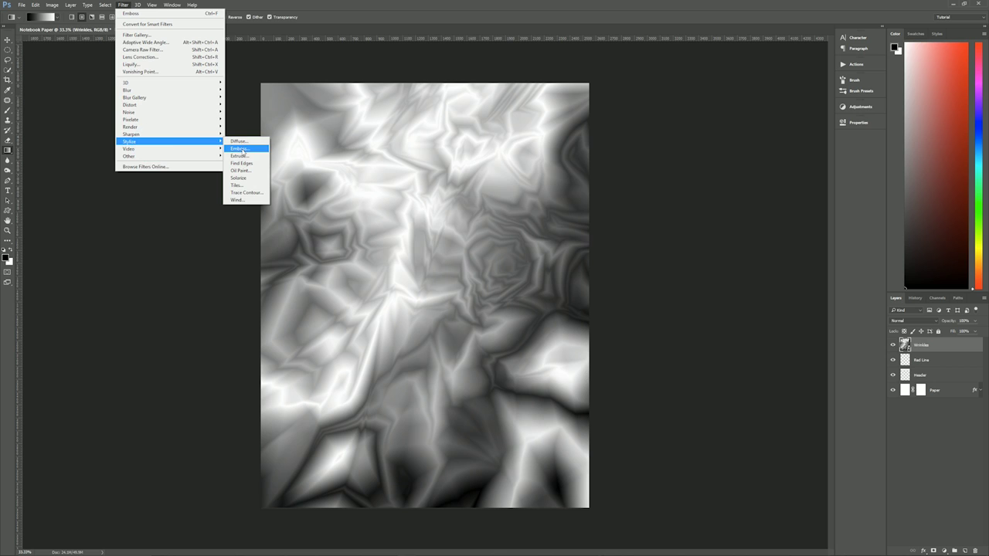
left_click(238, 149)
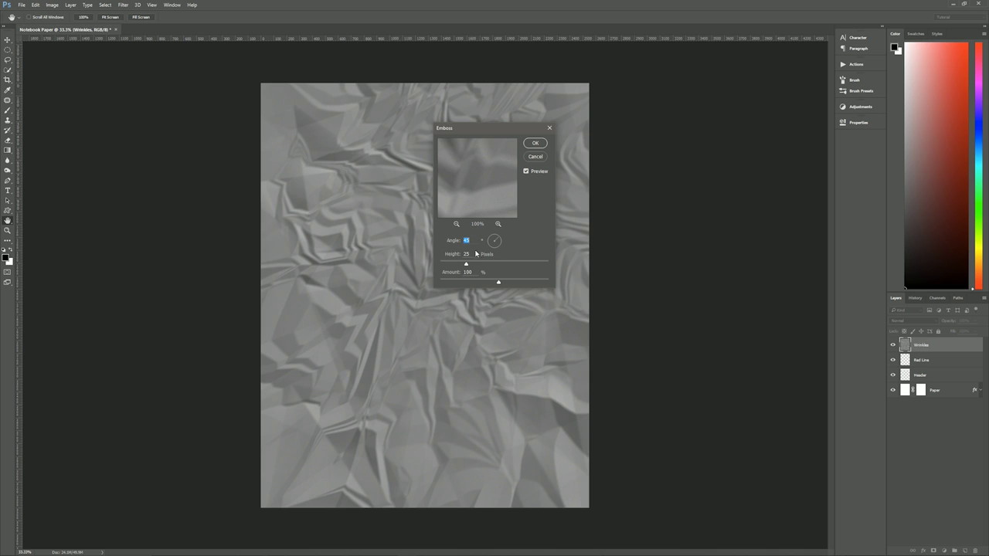
key("Tab")
left_click(534, 142)
key("g")
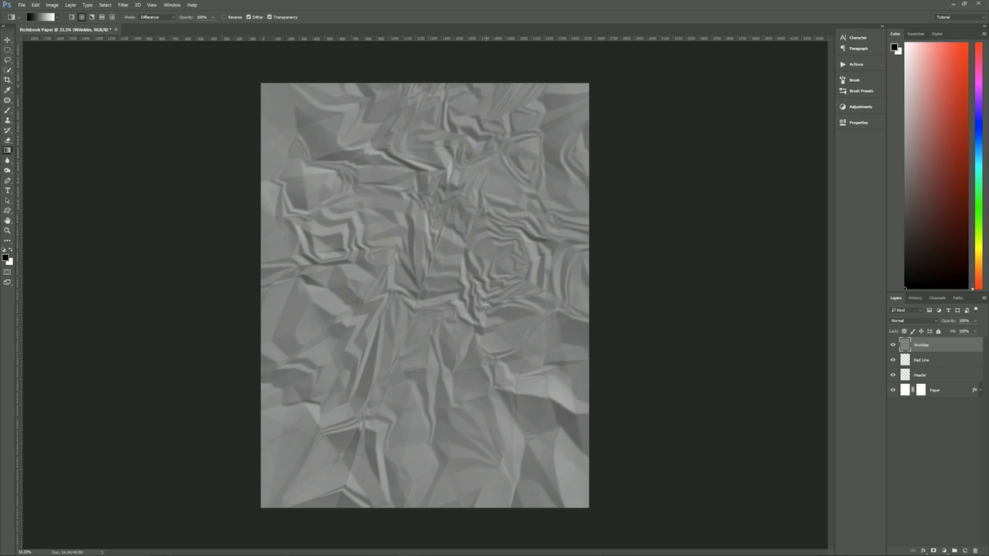
Apply Levels to the Wrinkles layer with input values 80, 1.00 and 175
key("ctrl+l")
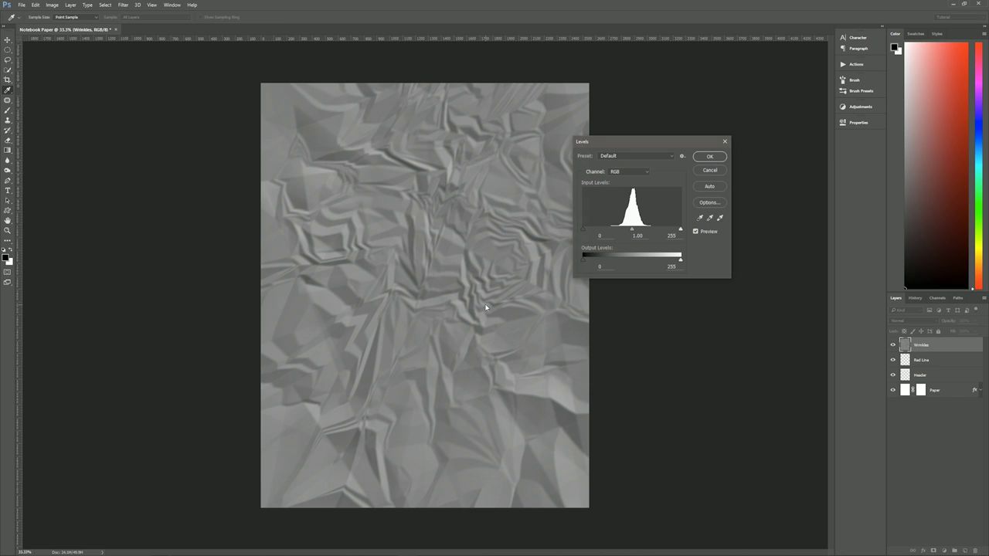
left_click_drag(615, 147, 657, 152)
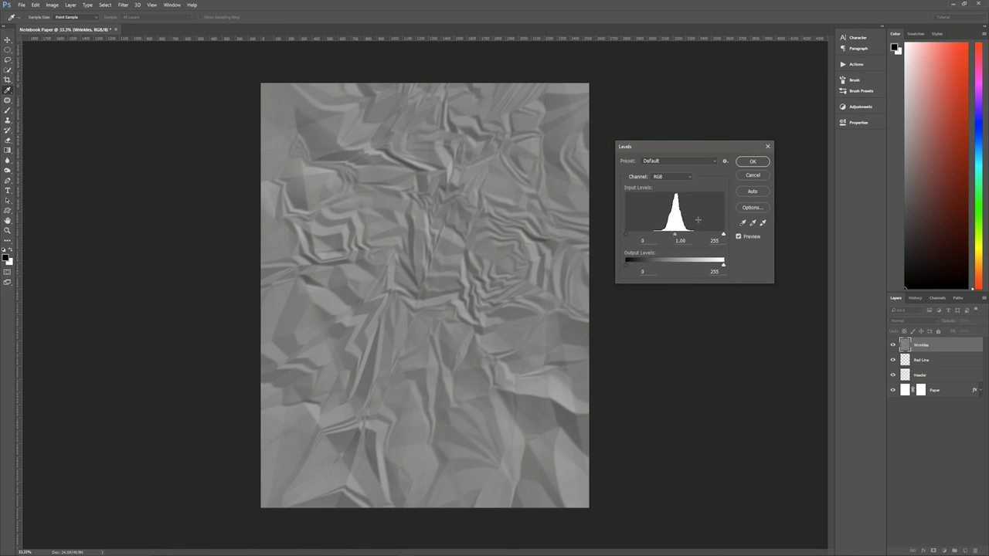
left_click_drag(627, 235, 658, 236)
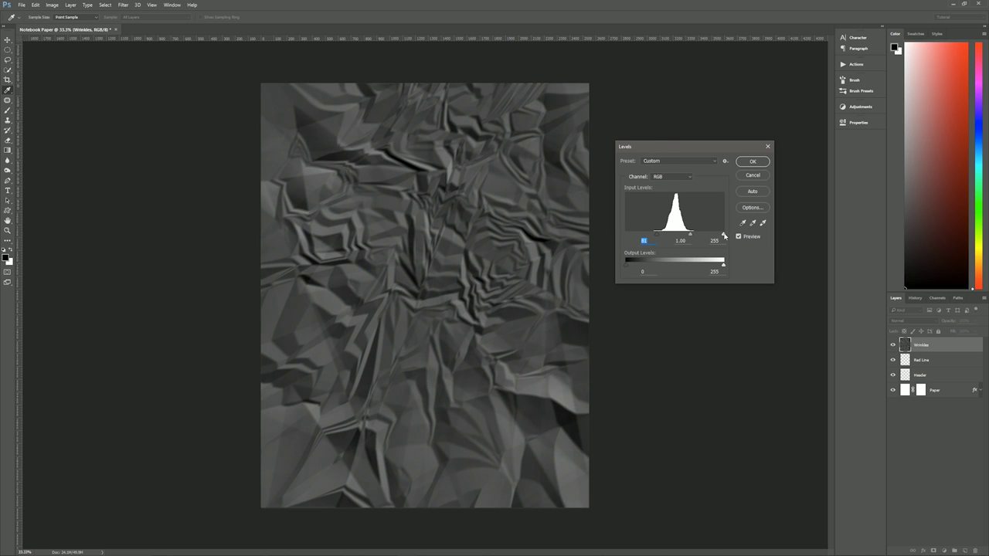
left_click_drag(723, 233, 695, 234)
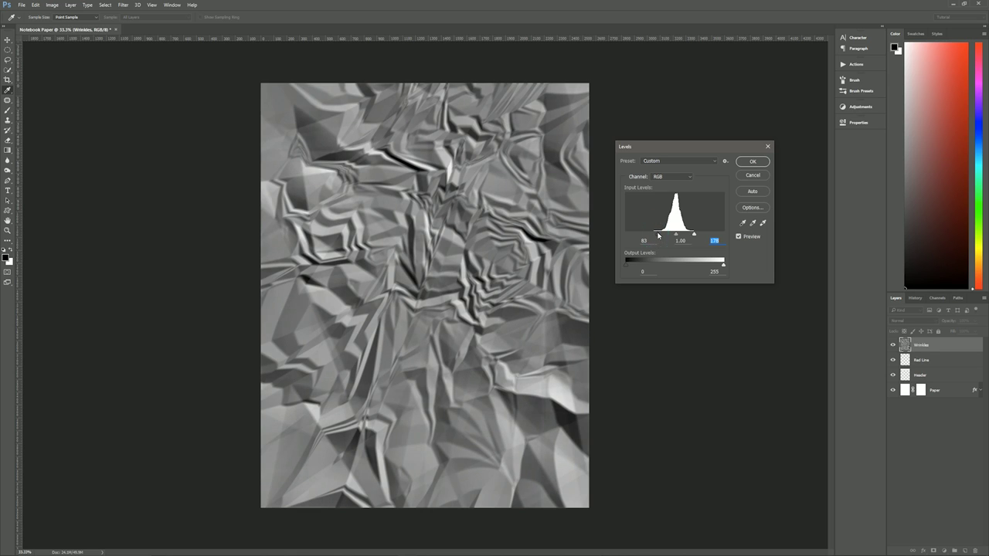
left_click_drag(657, 236, 657, 235)
left_click(657, 235)
left_click_drag(695, 236, 693, 235)
left_click(693, 236)
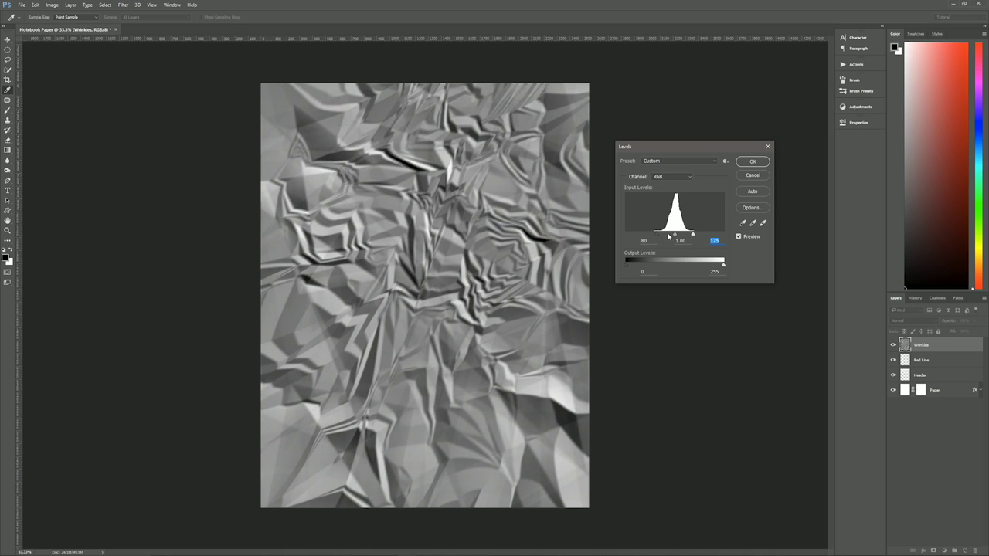
left_click(749, 162)
key("g")
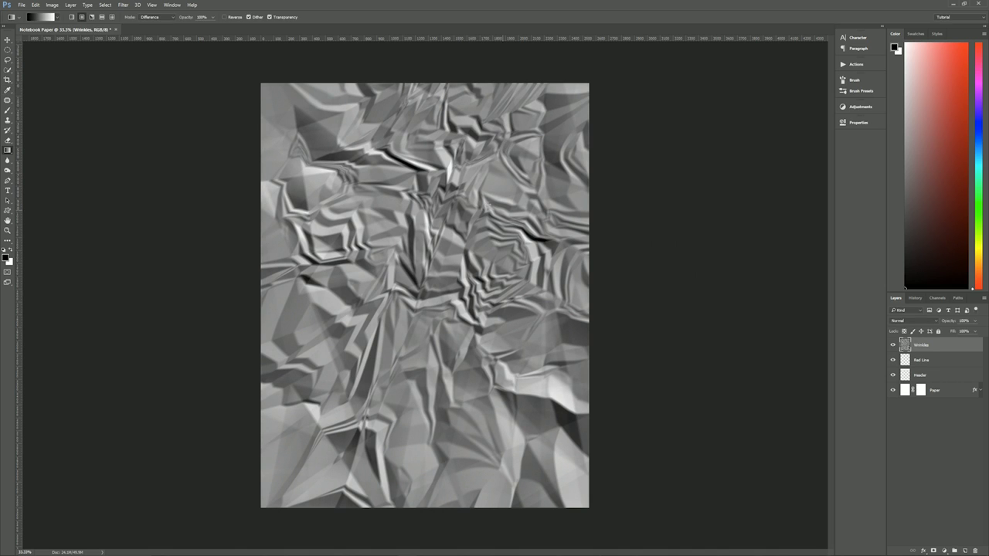
Set the Wrinkles layer to Hard Light blend mode at 17% opacity
left_click(916, 321)
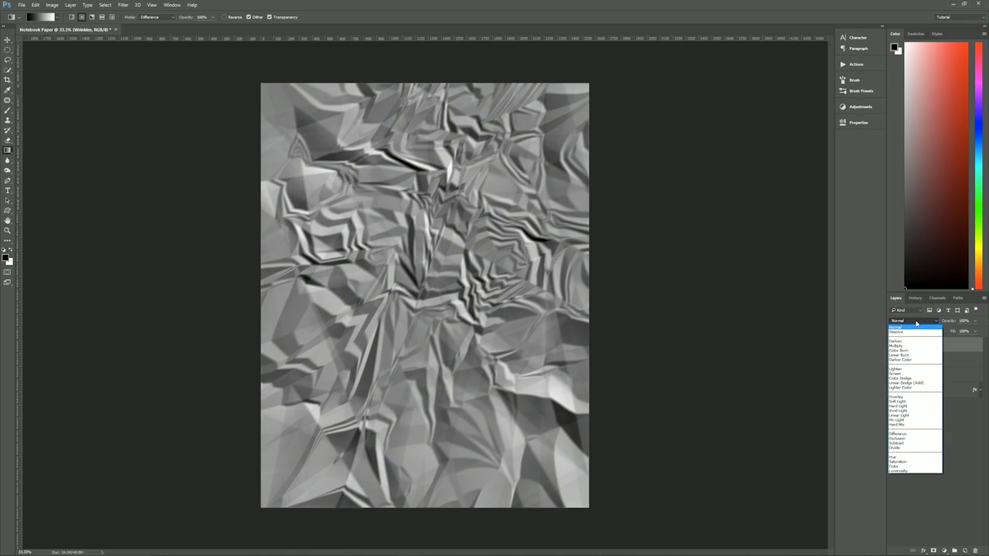
left_click(918, 407)
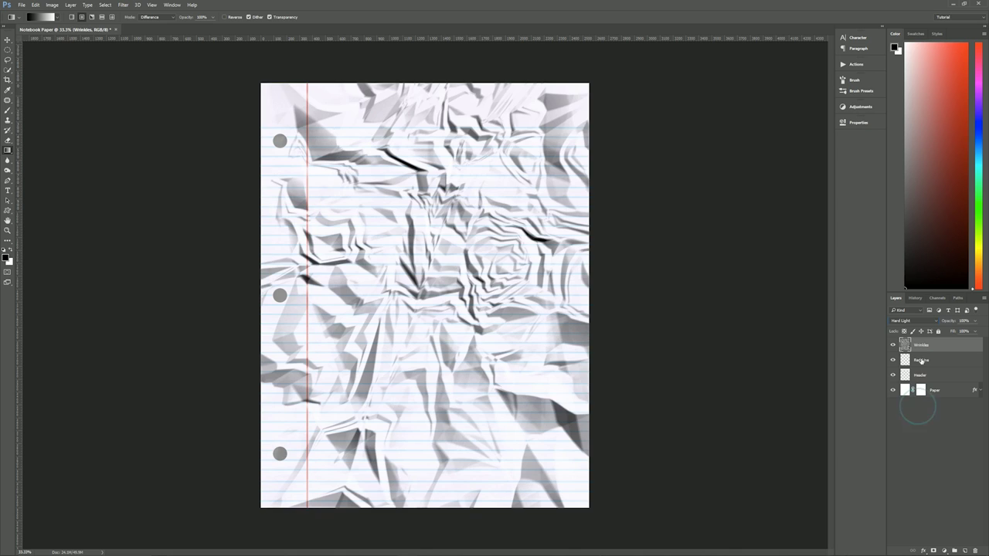
left_click(974, 320)
left_click_drag(975, 331, 944, 333)
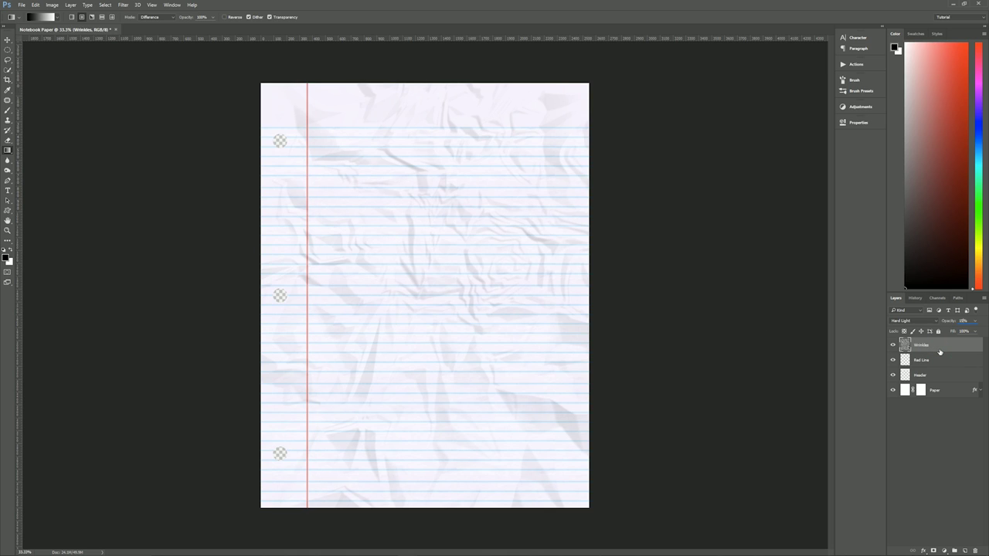
Toggle the Wrinkles layer's visibility a few times to compare against the plain paper
left_click(893, 345)
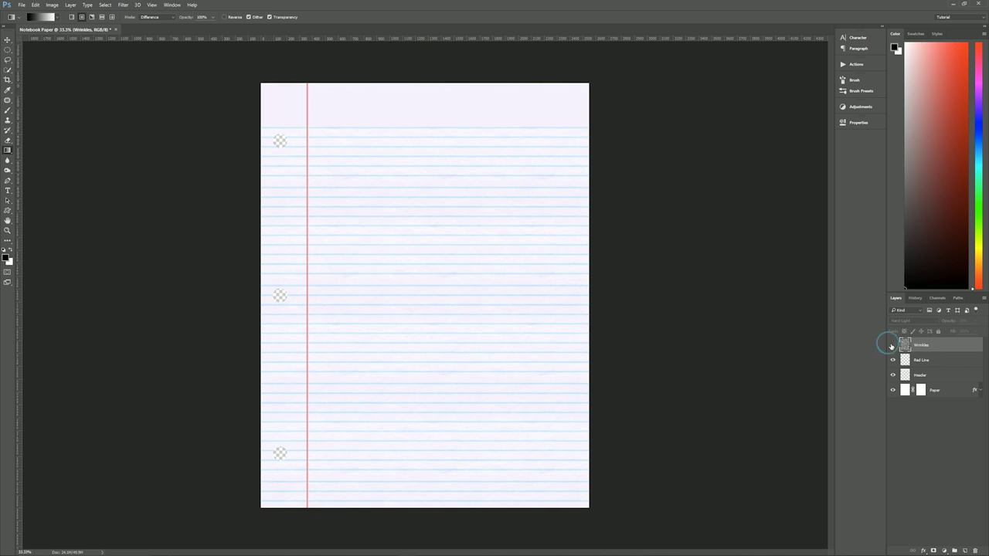
left_click(894, 345)
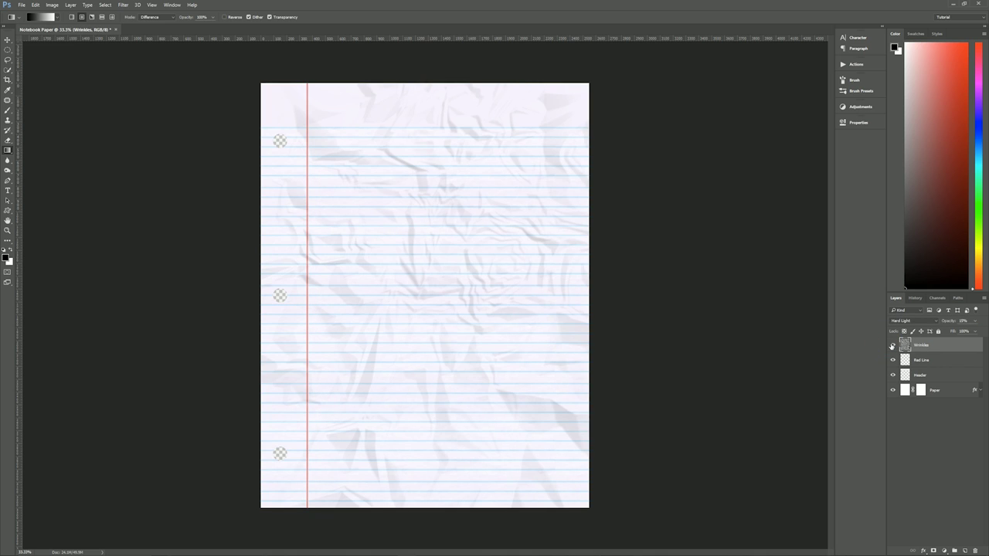
left_click(893, 345)
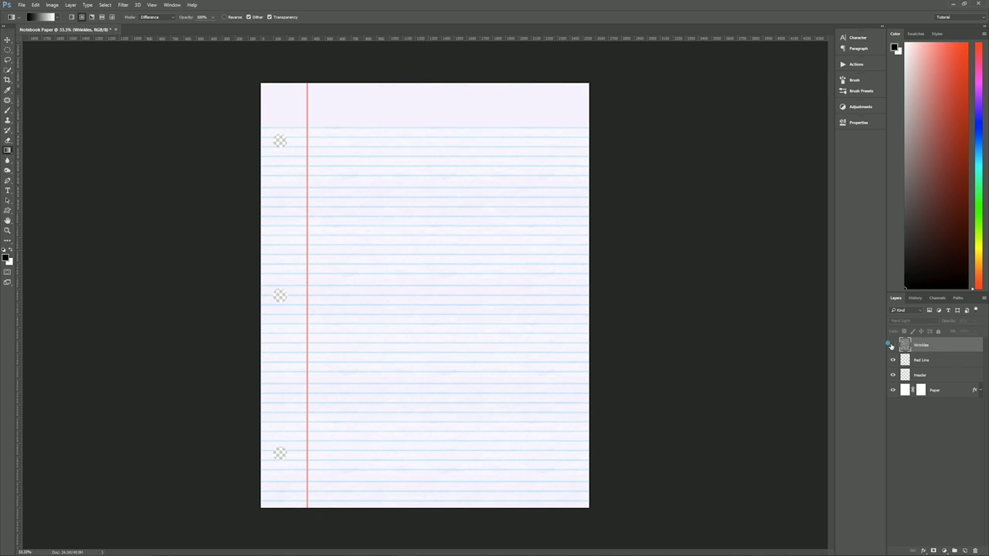
left_click(893, 345)
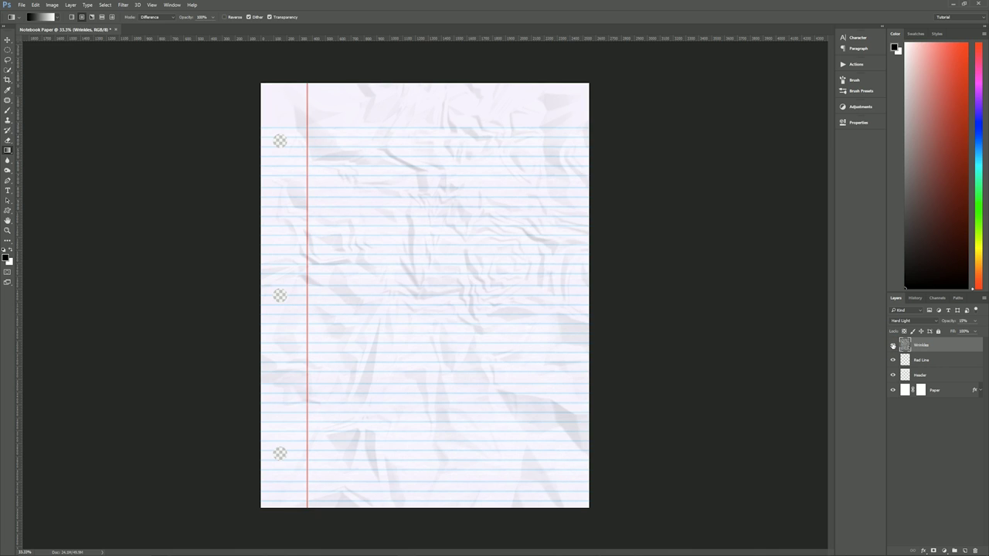
left_click(894, 346)
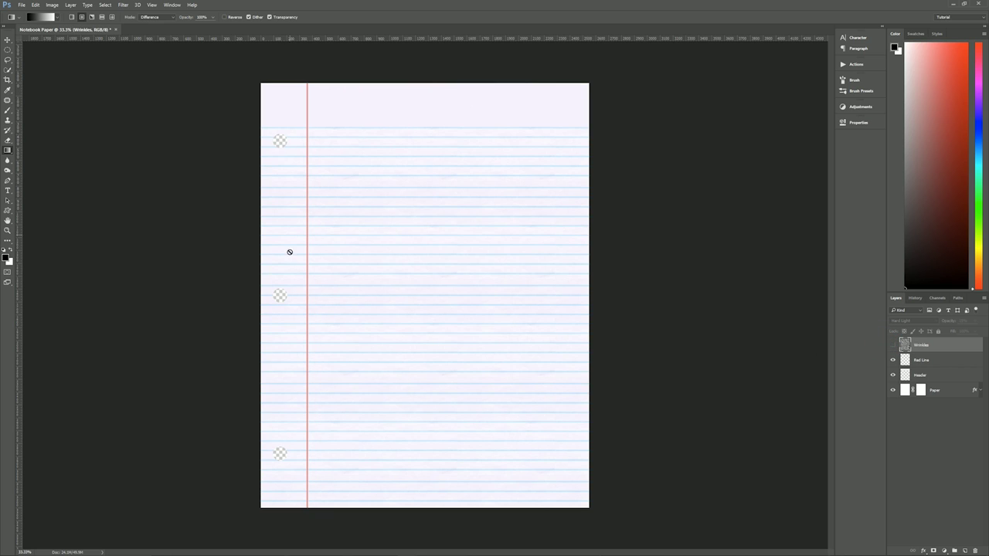
left_click(893, 346)
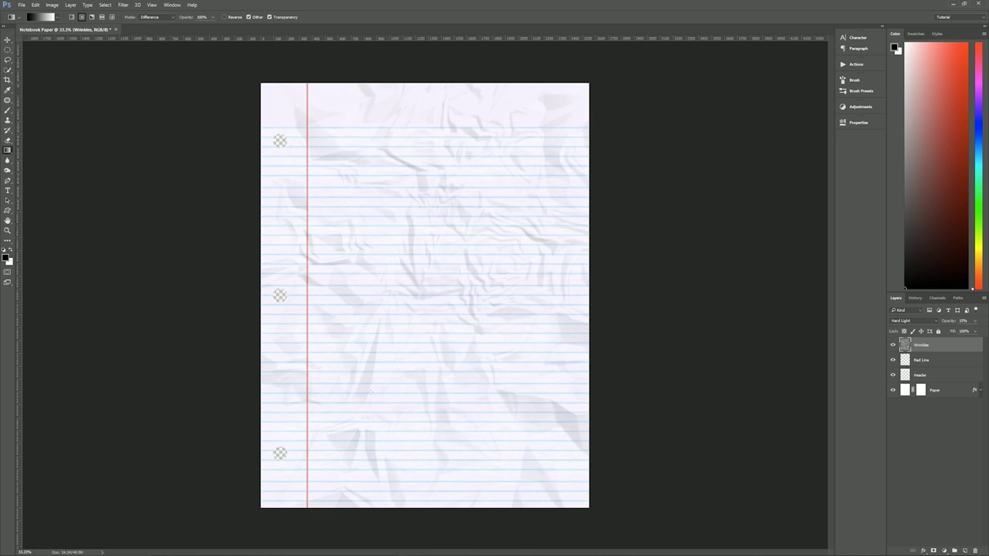
left_click(7, 39)
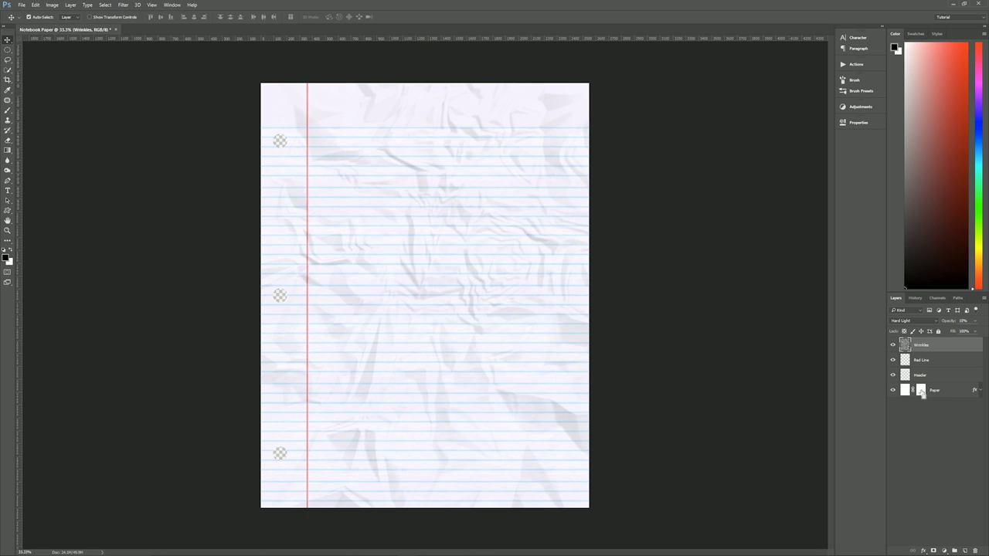
Load the Paper mask as a selection and add a matching mask to the Wrinkles layer
left_click(921, 392, "ctrl")
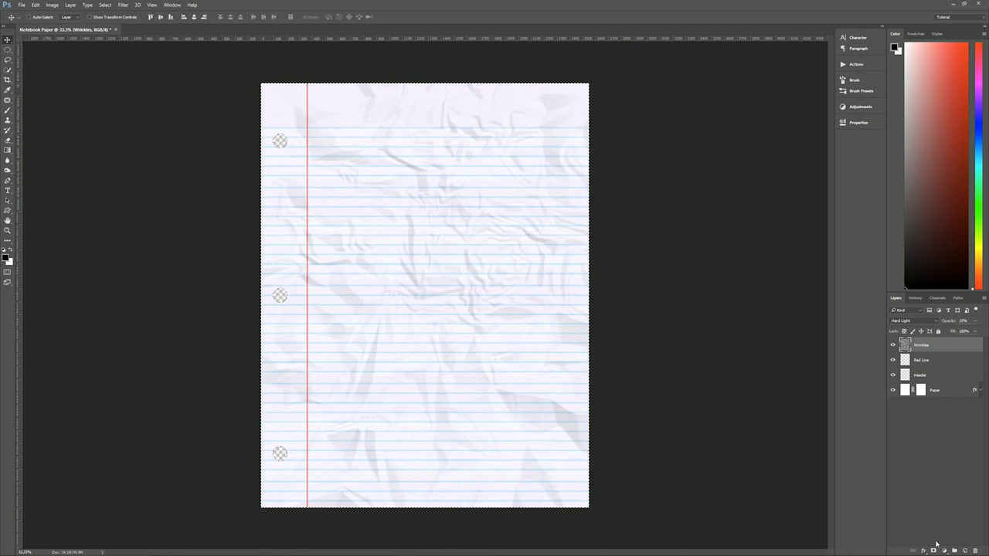
left_click(933, 550)
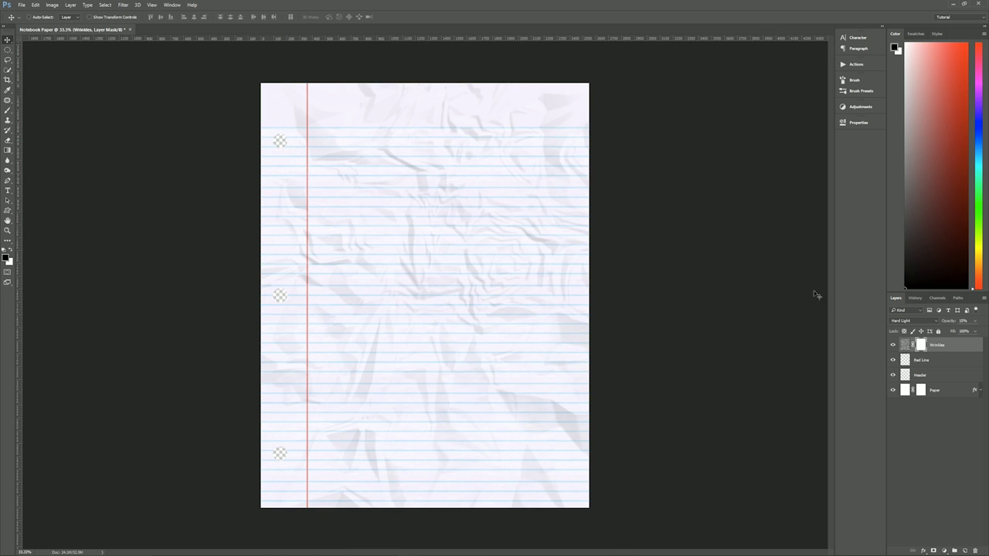
left_click(906, 346)
Select all four layers in the Layers panel
left_click(935, 390, "shift")
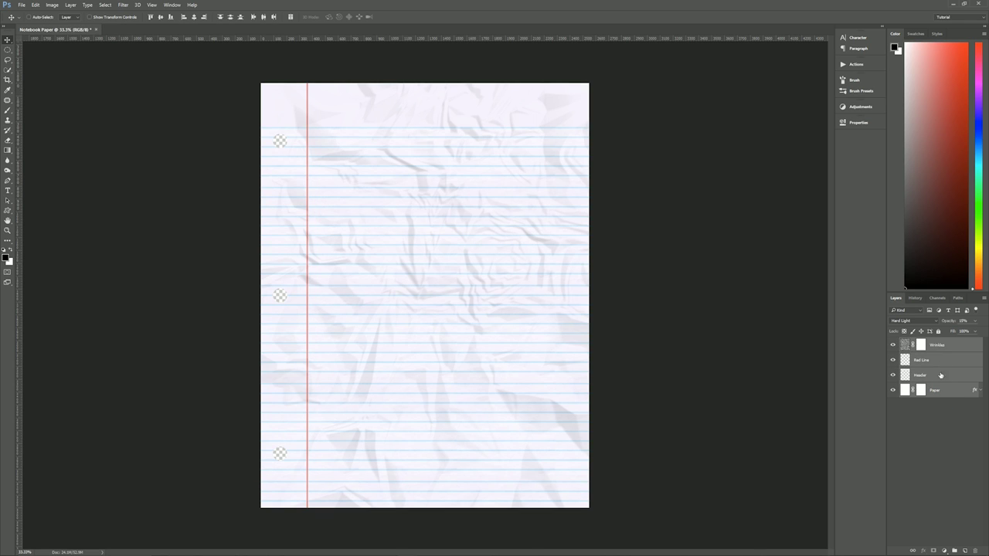
left_click(947, 347)
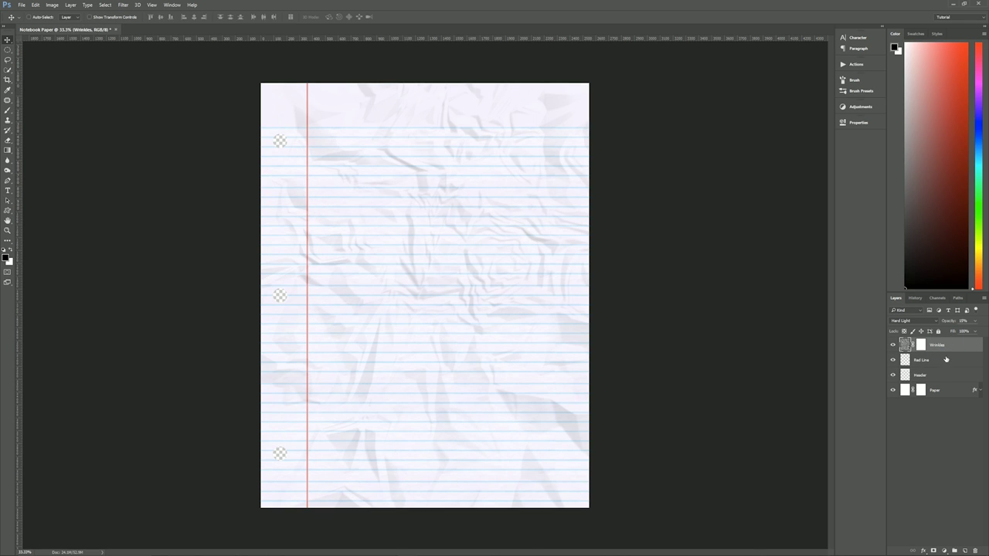
left_click(947, 390, "shift")
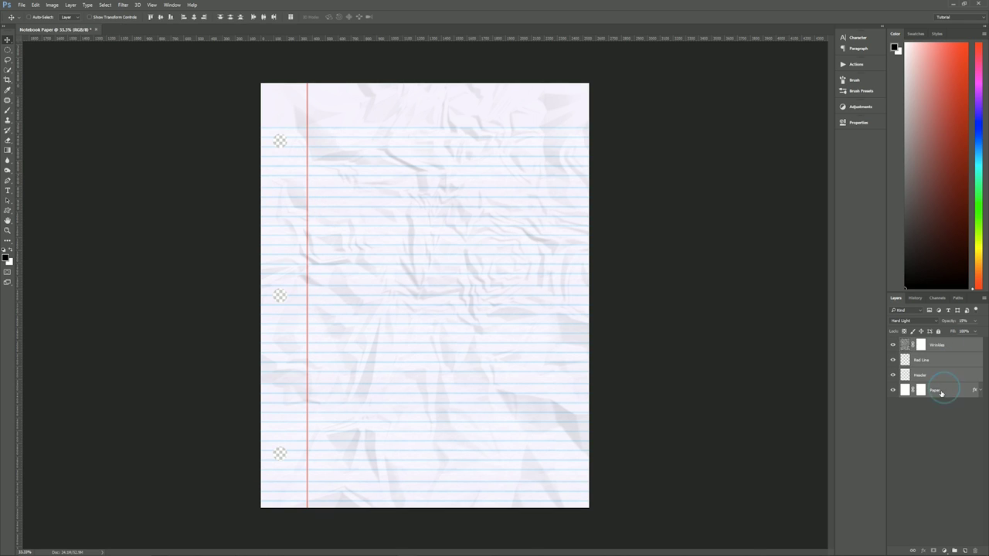
Convert the four selected layers to a smart object and rename it 'Notebook Paper'
right_click(959, 372)
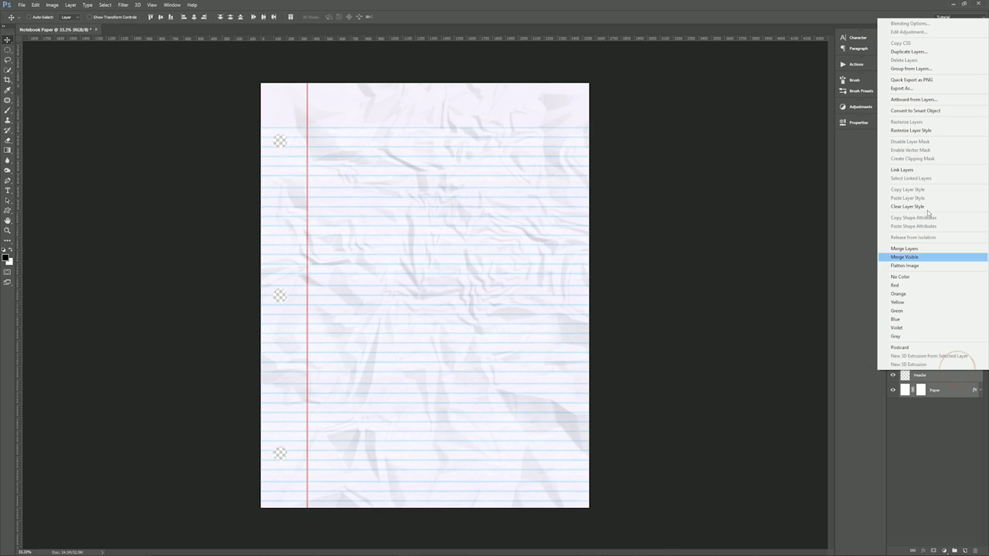
left_click(918, 112)
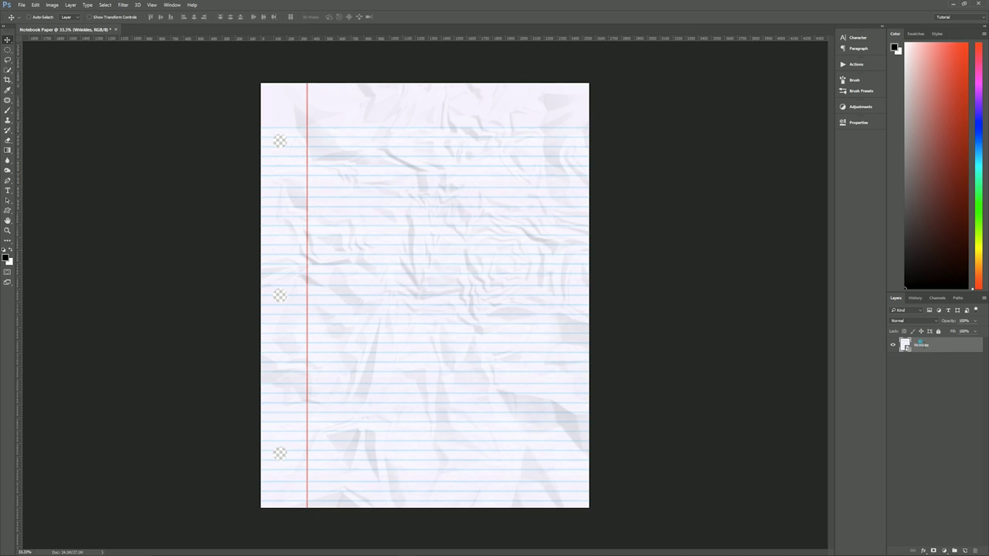
double_click(924, 346)
type("Paper")
key("Return")
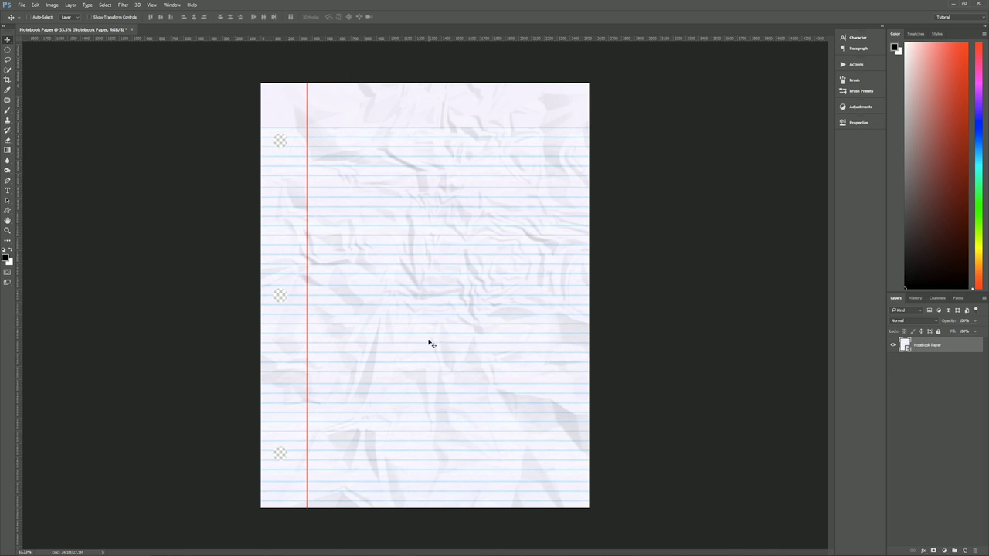